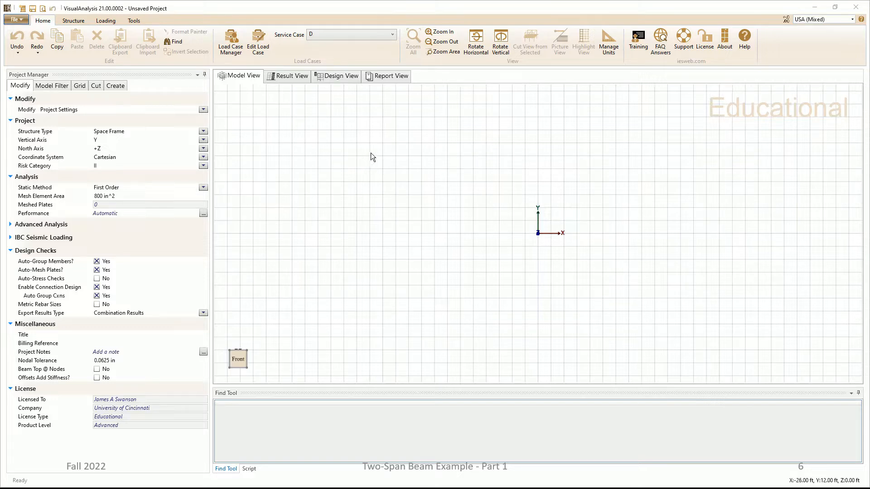
Step: Set the project's structure type to Plane Frame
click(203, 132)
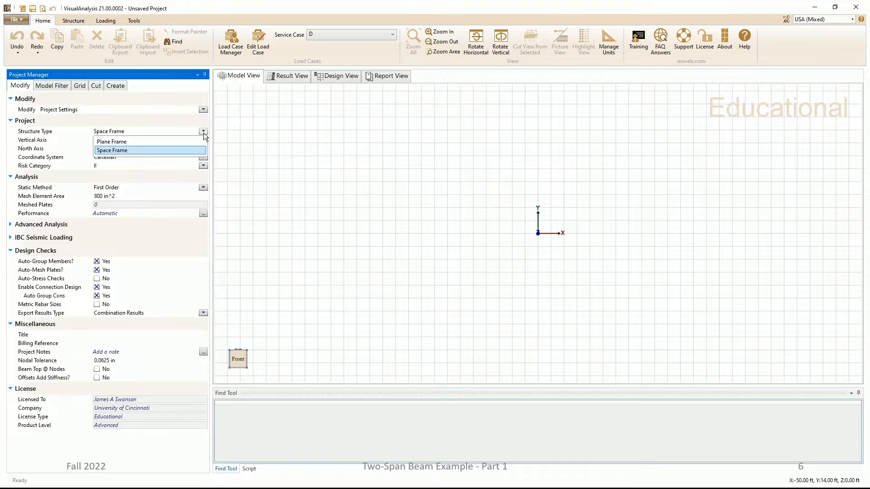
click(127, 141)
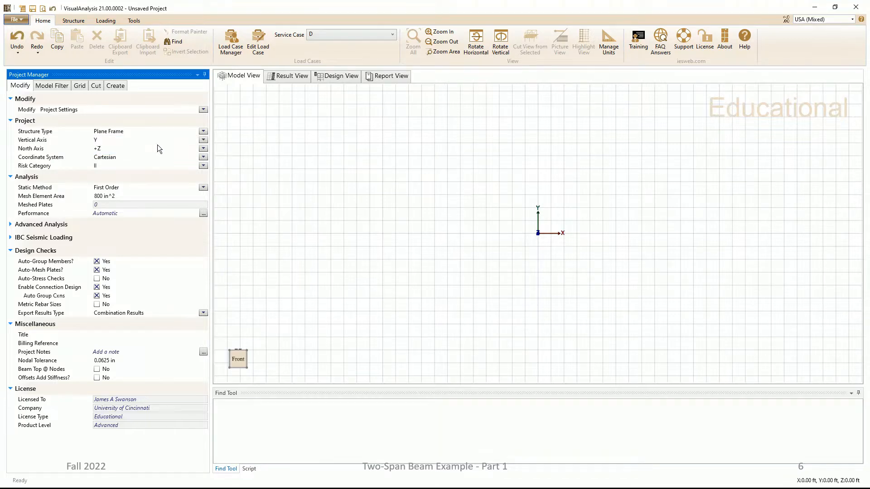
Step: Set the default grid's extents to 34 X-divisions and 6 Y-divisions
click(81, 86)
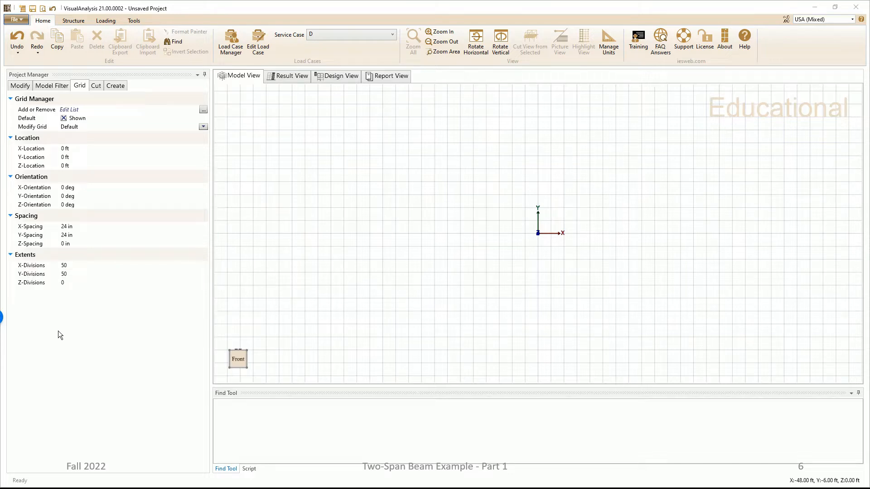
click(68, 265)
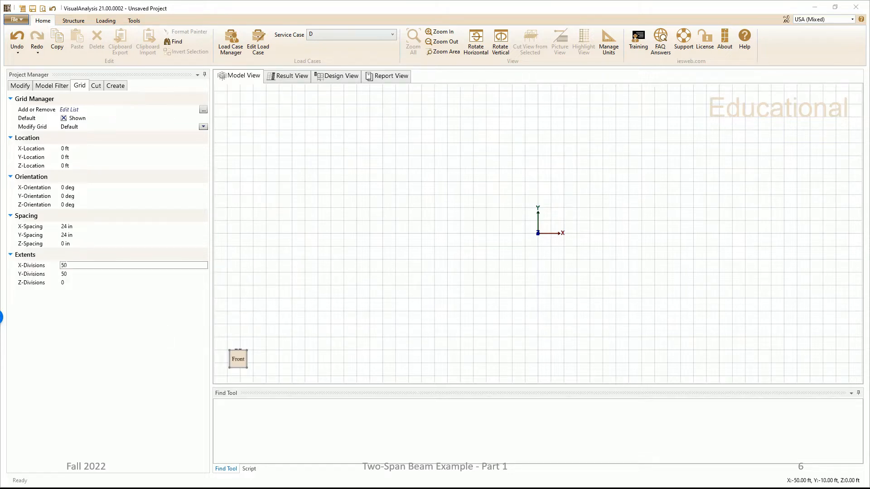
text(34)
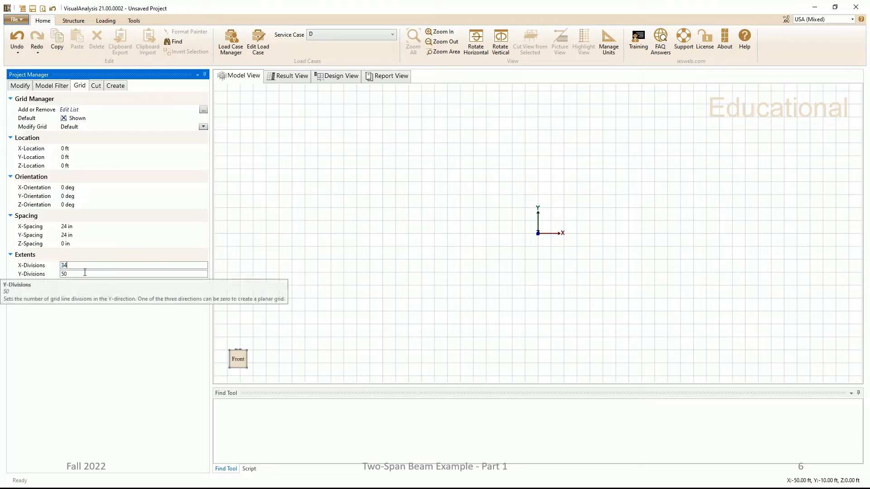
key(Tab)
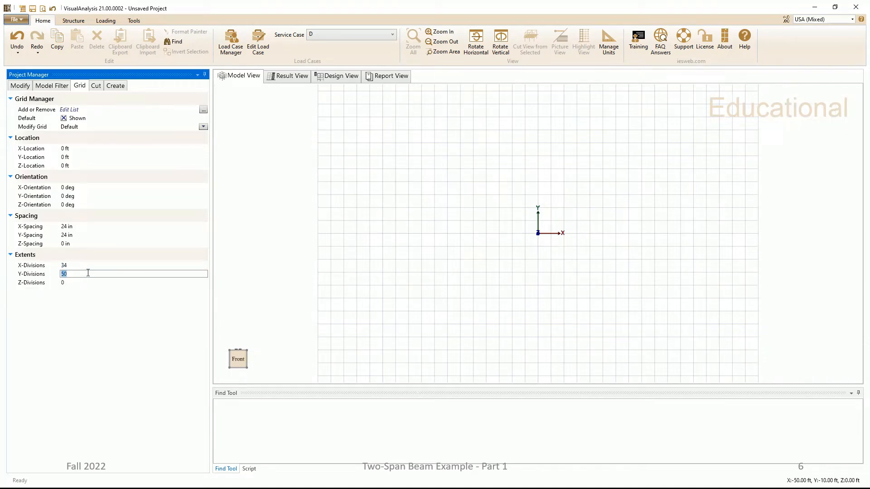
text(6)
key(Tab)
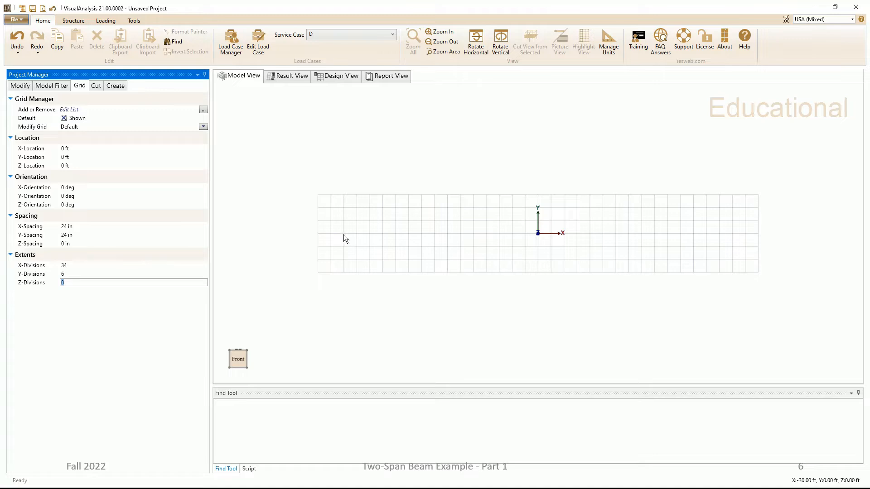
Step: Shift the default grid along X by setting its X-location to 30 ft
click(84, 149)
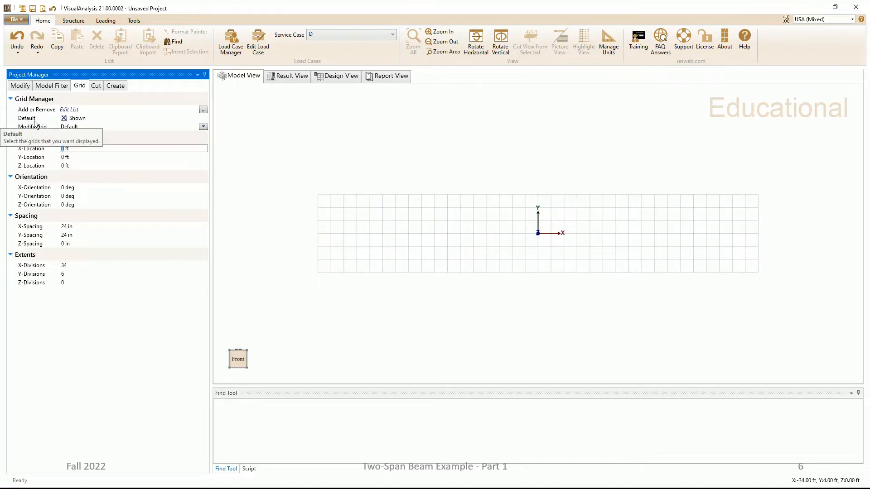
text(30)
key(Tab)
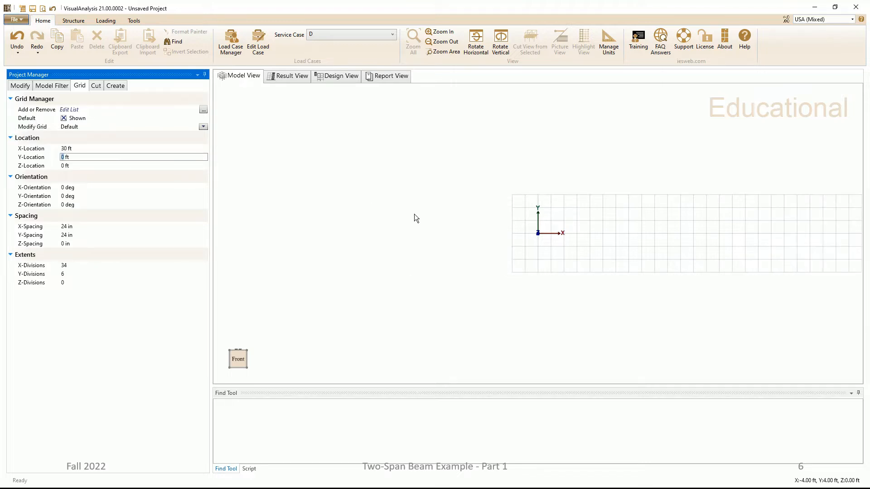
click(643, 181)
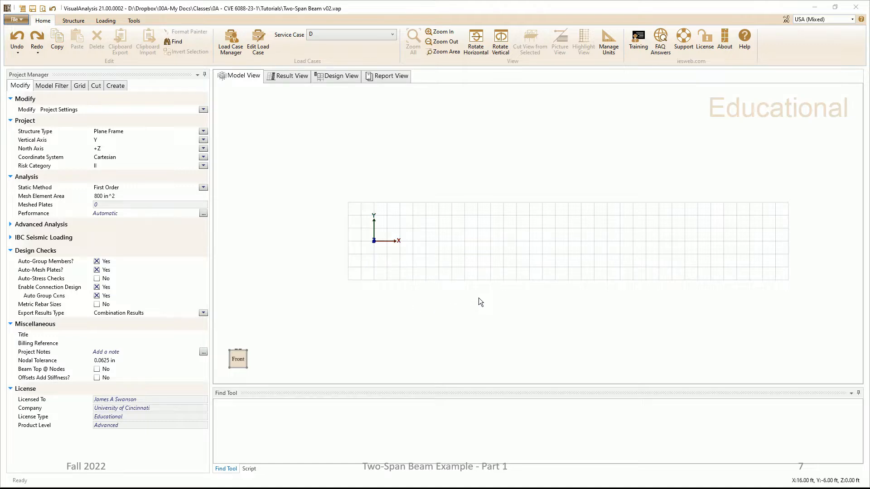
Step: Draw two 30 ft beam members end to end along the X axis, starting at the origin
click(75, 21)
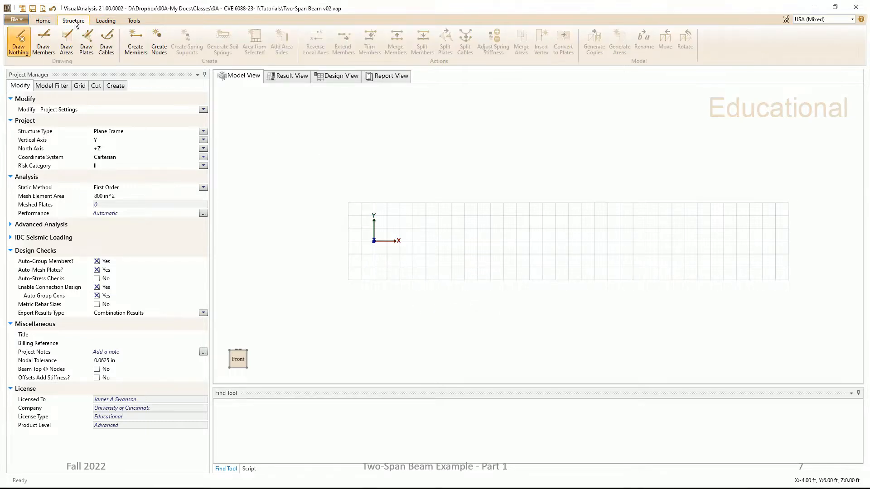
click(48, 43)
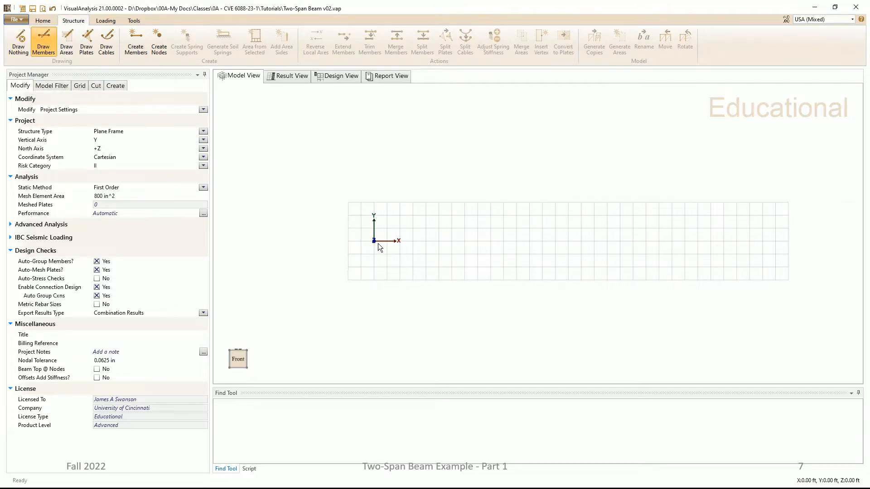
drag(374, 241, 568, 241)
drag(568, 241, 566, 246)
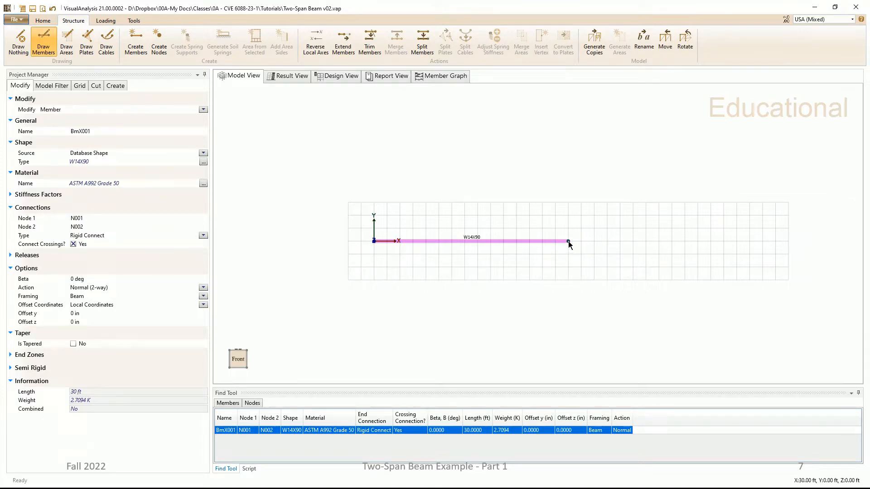
drag(568, 241, 762, 236)
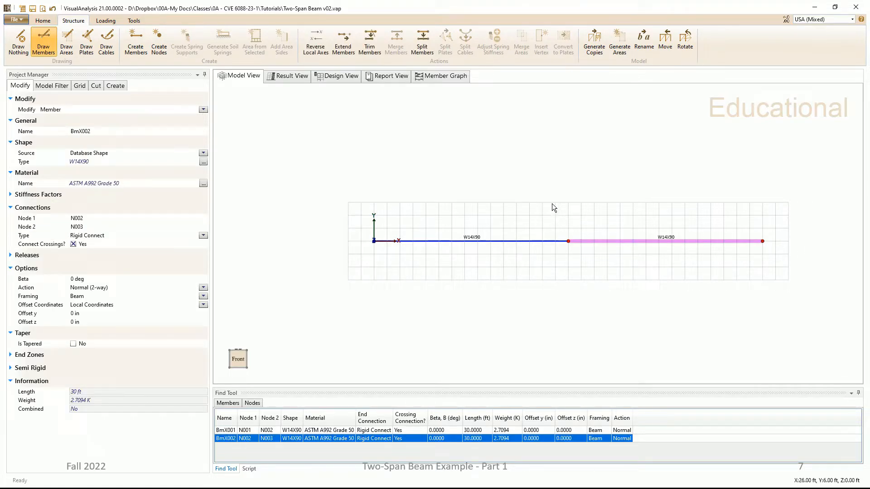
click(649, 192)
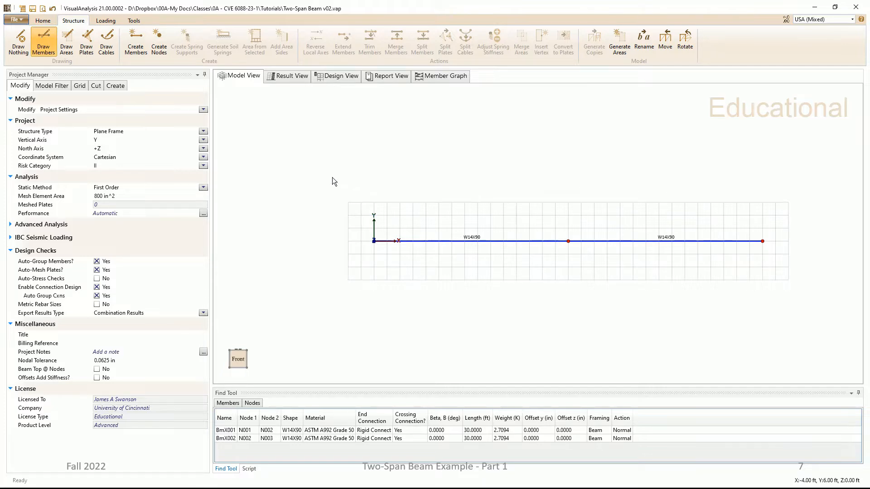
Step: Assign the AISC Steel shape W36X150 to both beam members together
drag(318, 166, 776, 280)
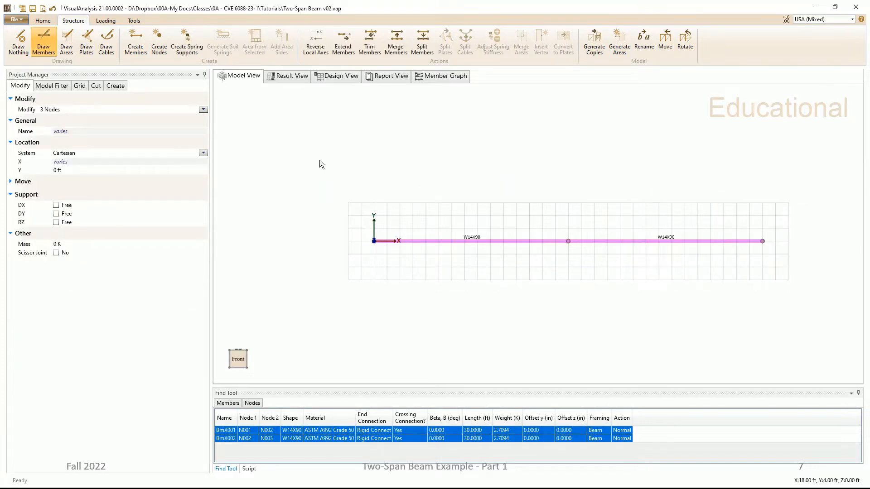
click(203, 110)
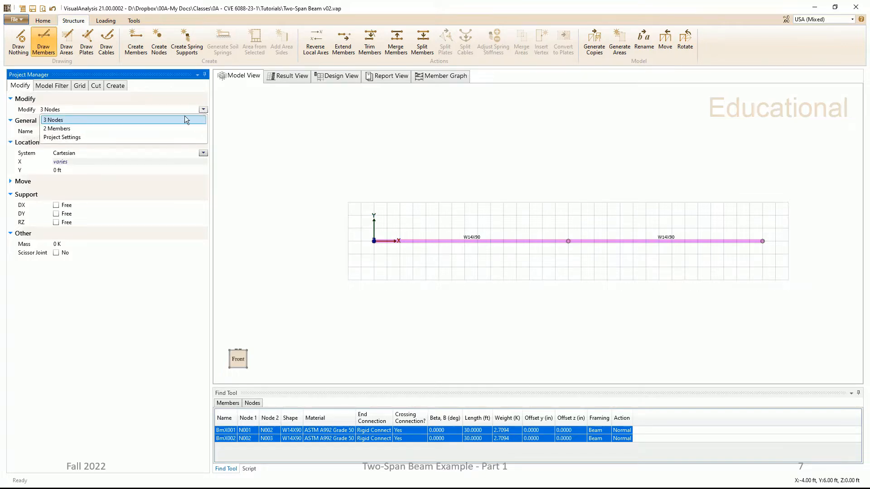
click(90, 129)
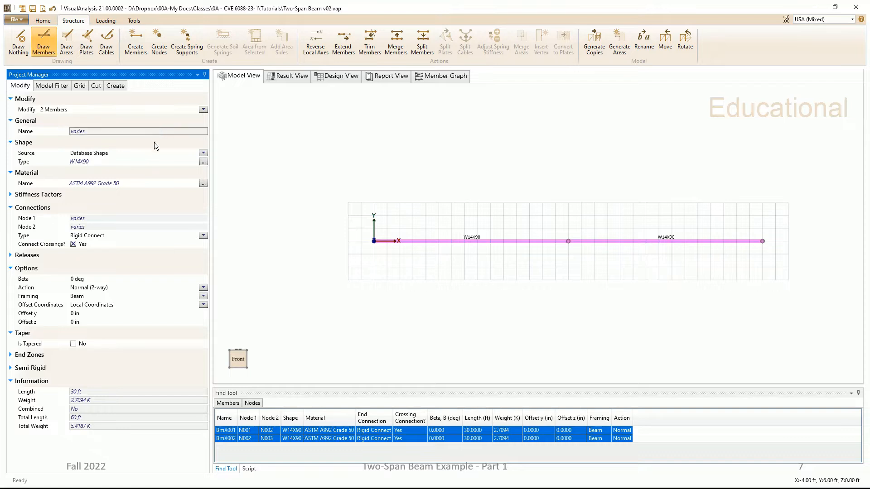
click(203, 162)
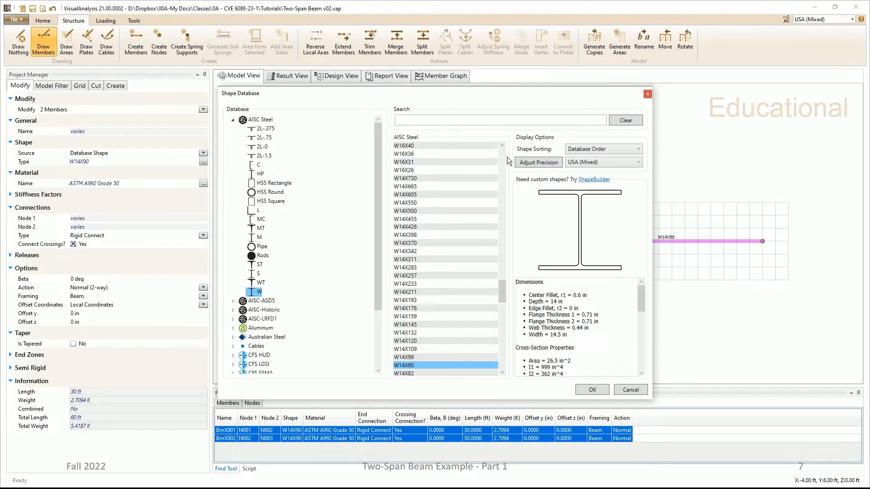
scroll(505, 158, up, 20)
scroll(503, 157, up, 18)
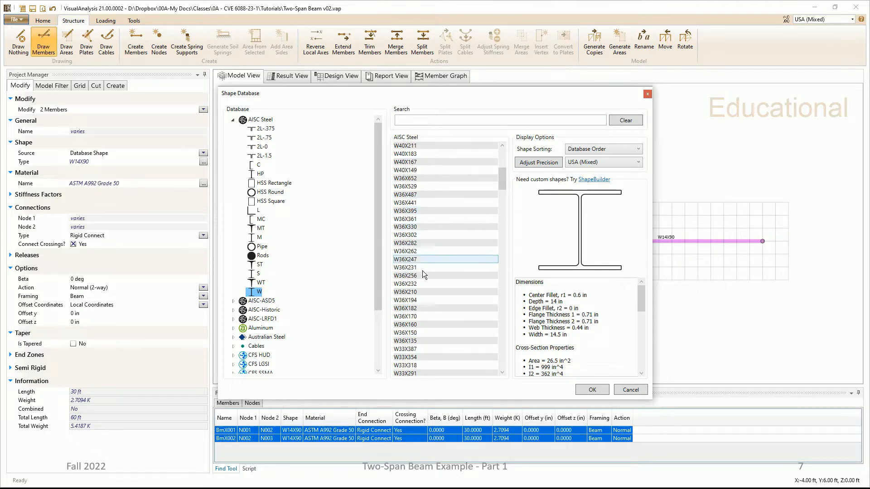
click(460, 333)
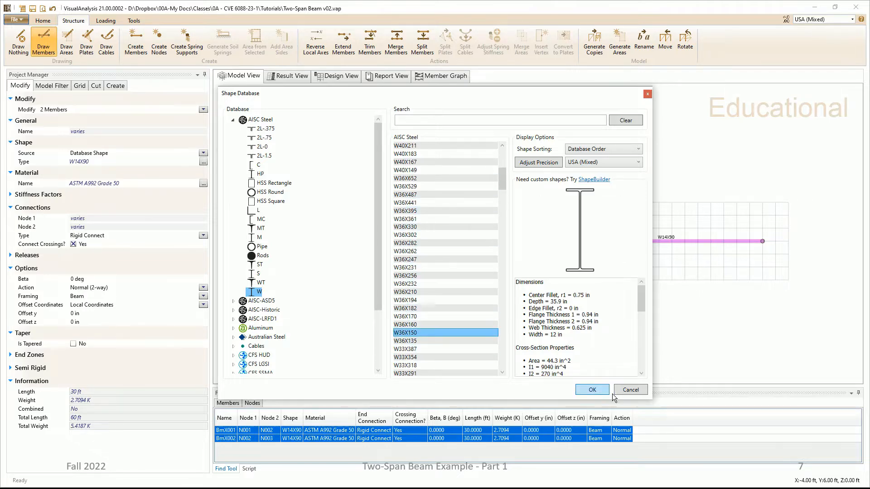
click(596, 390)
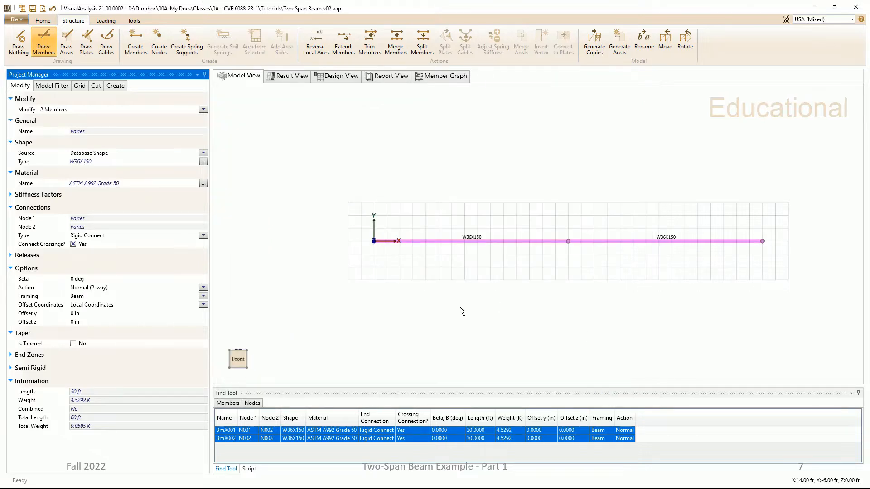
click(449, 307)
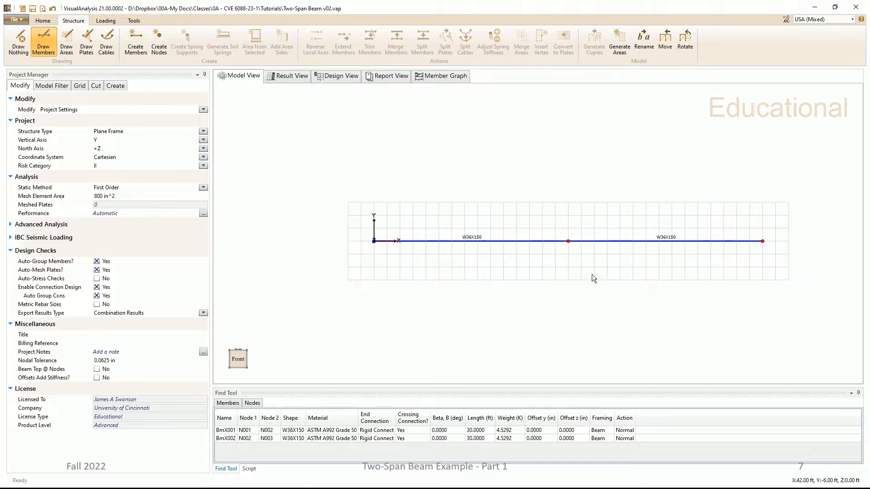
Step: Fix DX and DY at the origin node, and fix only DY at the middle and far-end nodes
click(374, 241)
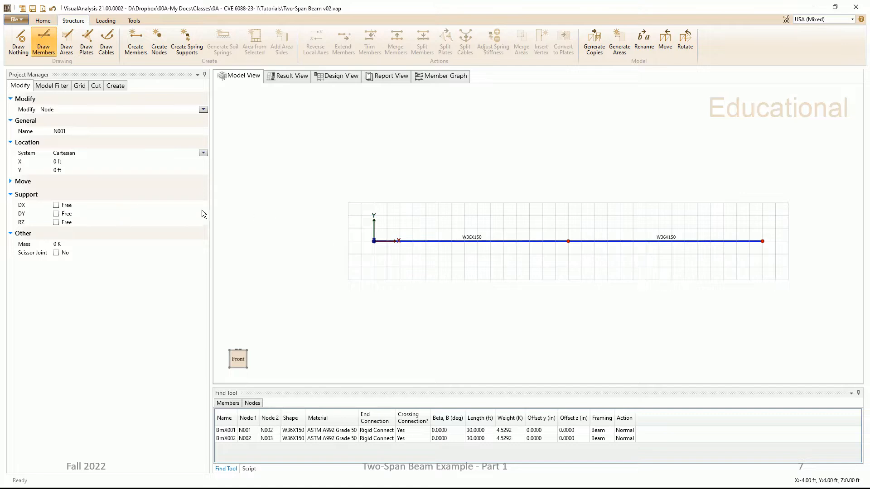
click(56, 206)
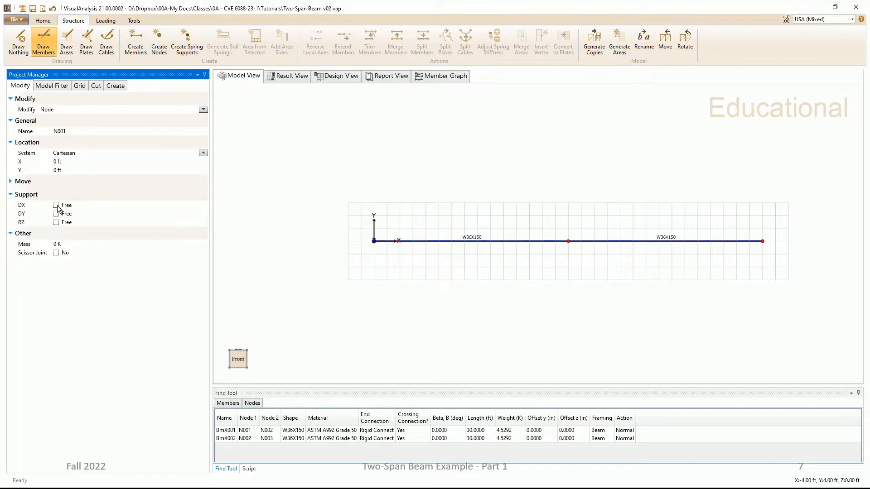
click(56, 213)
drag(539, 184, 773, 268)
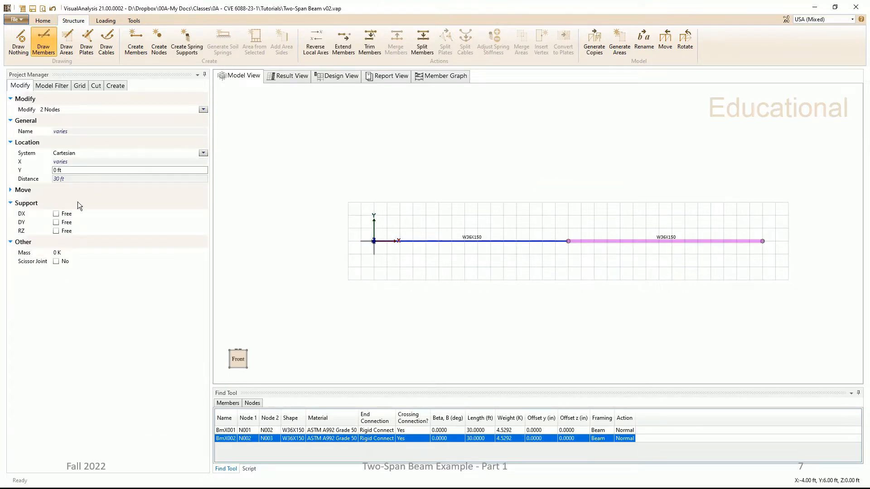
click(56, 222)
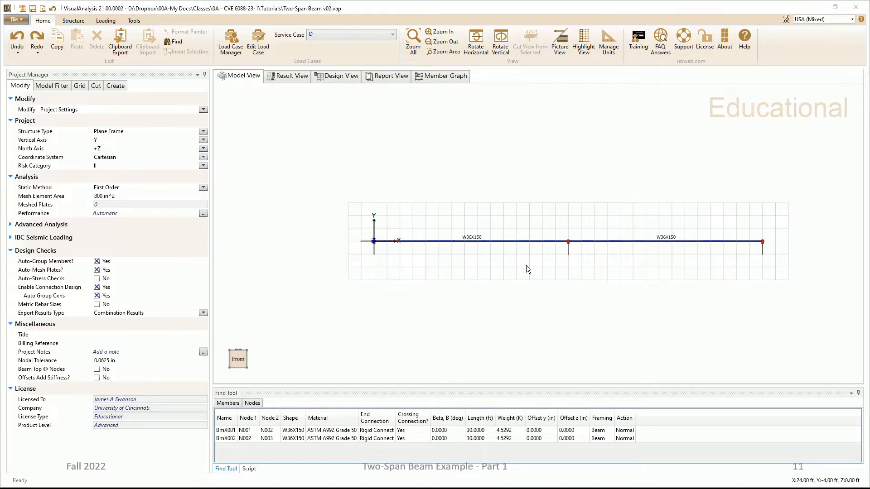
Step: Apply a uniform Force Y load of -0.8 K/ft over the full span of both members in load case D
click(106, 21)
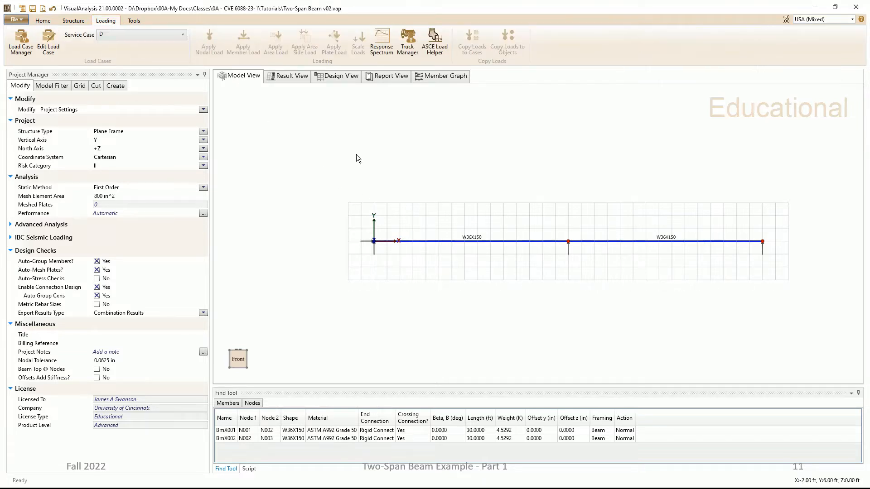
drag(330, 167, 808, 279)
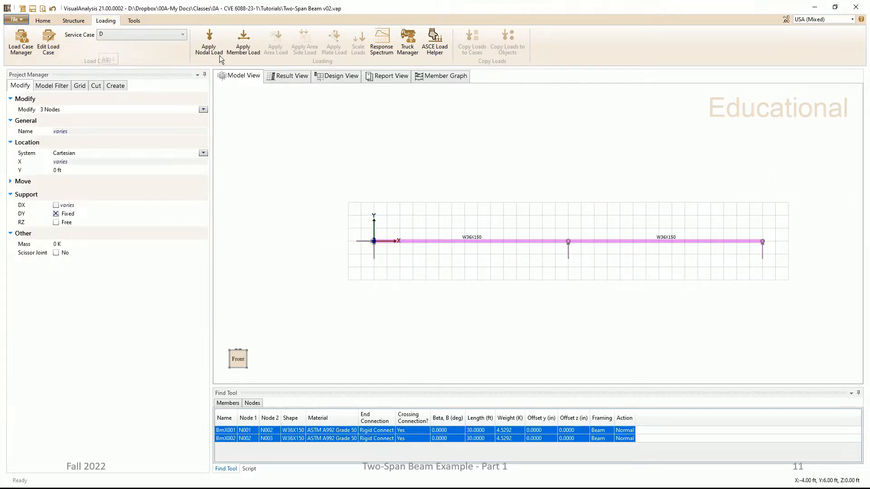
click(246, 42)
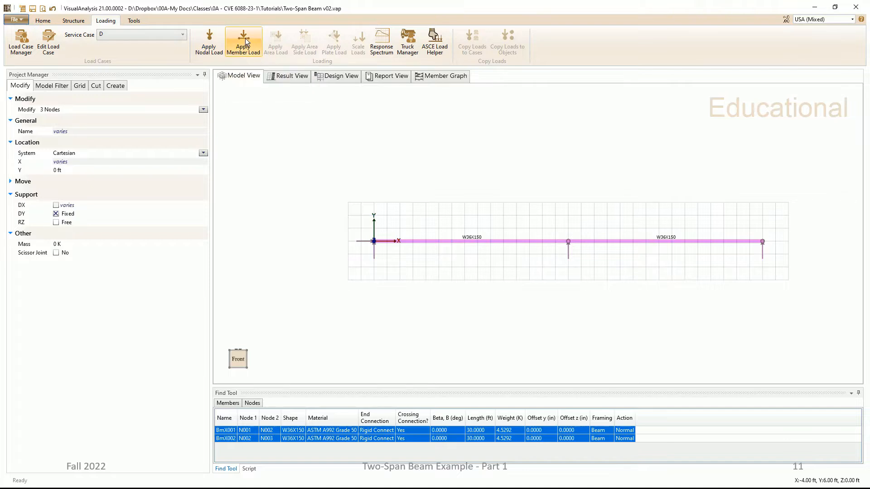
click(246, 41)
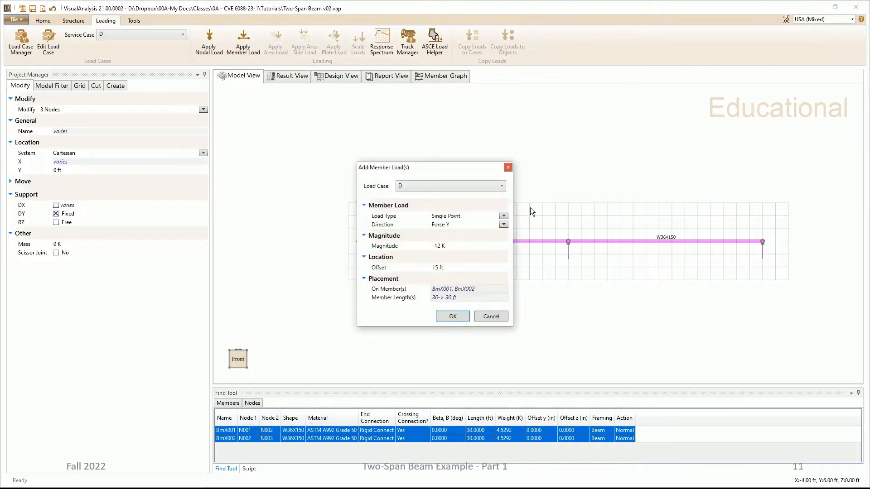
click(504, 215)
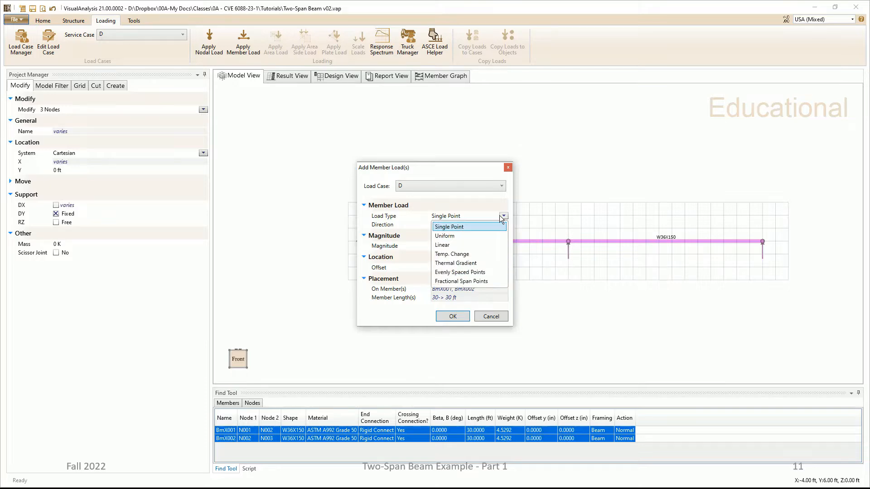
click(471, 233)
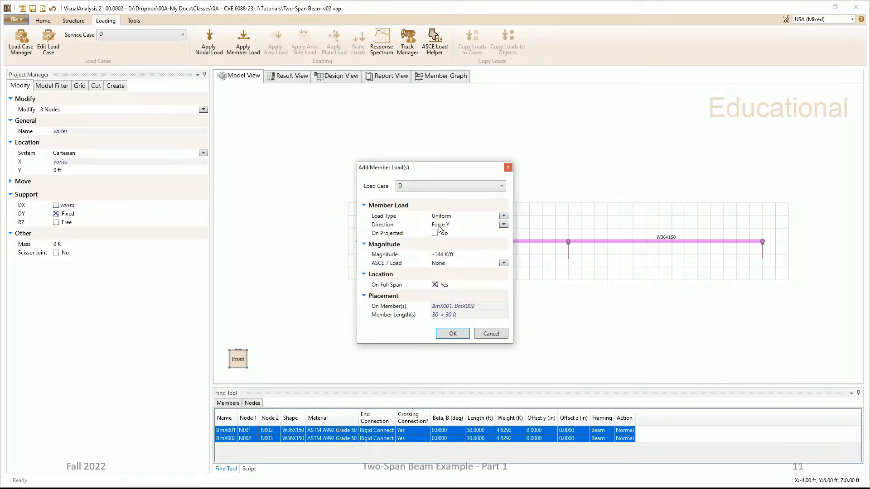
click(471, 254)
text(-0.8)
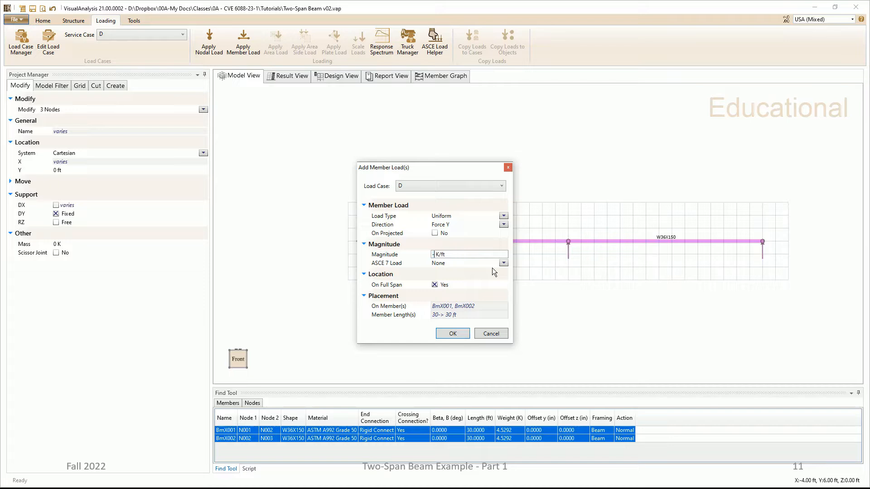
text(00)
click(453, 333)
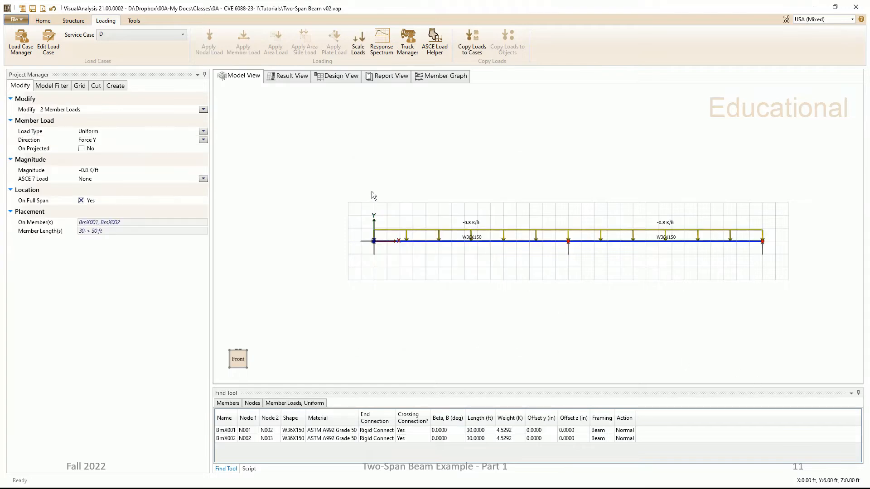
Step: Apply evenly spaced Force Y point loads of -12 K to both members in load case L, with 10 ft first offset and 10 ft spacing
click(183, 36)
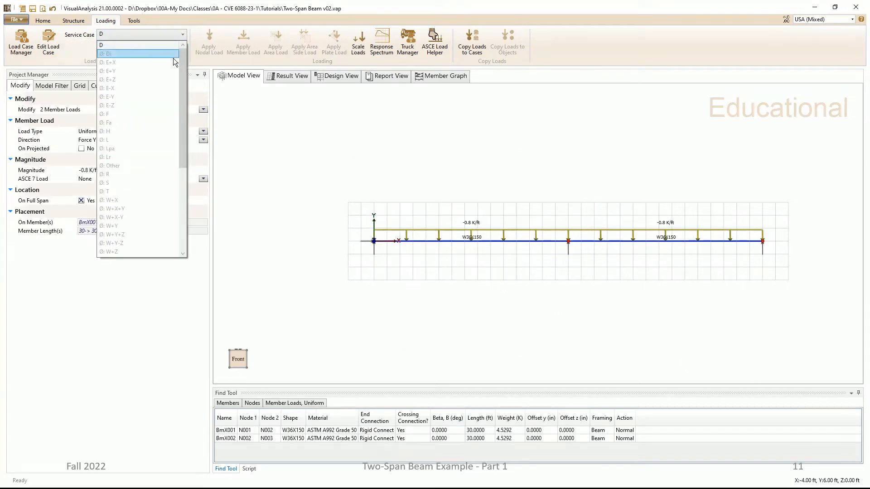
click(125, 140)
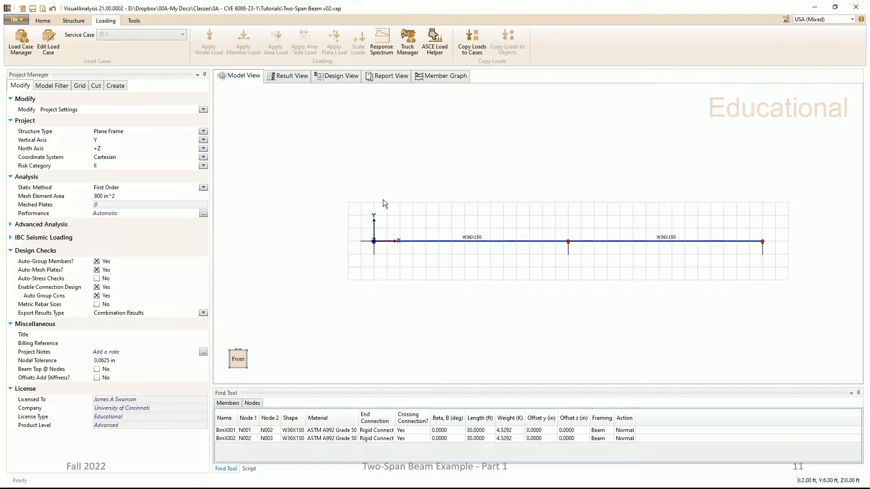
drag(334, 176, 796, 280)
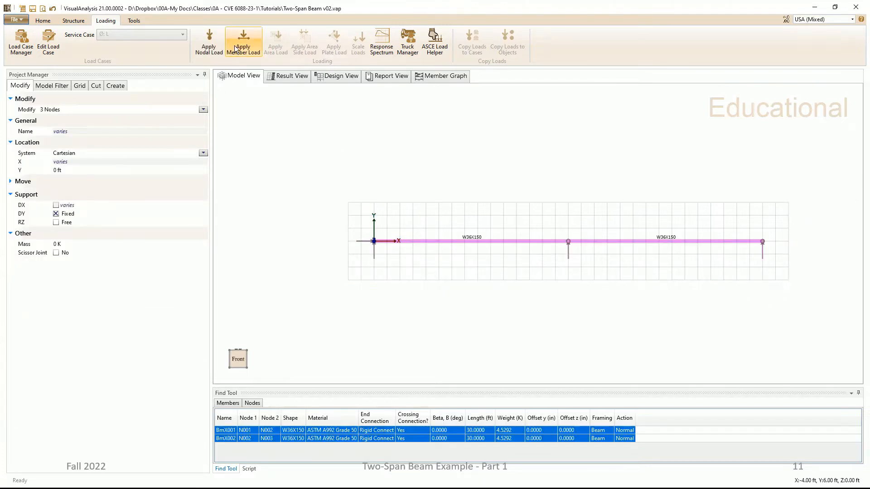
click(239, 37)
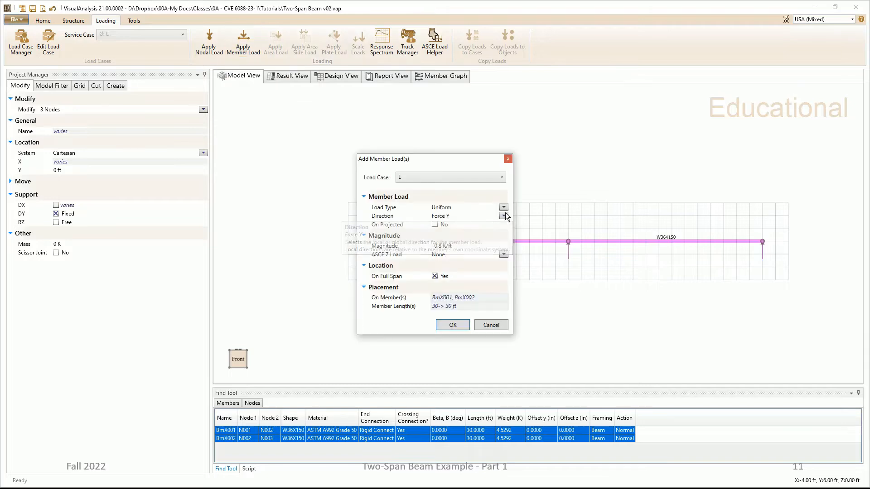
click(503, 208)
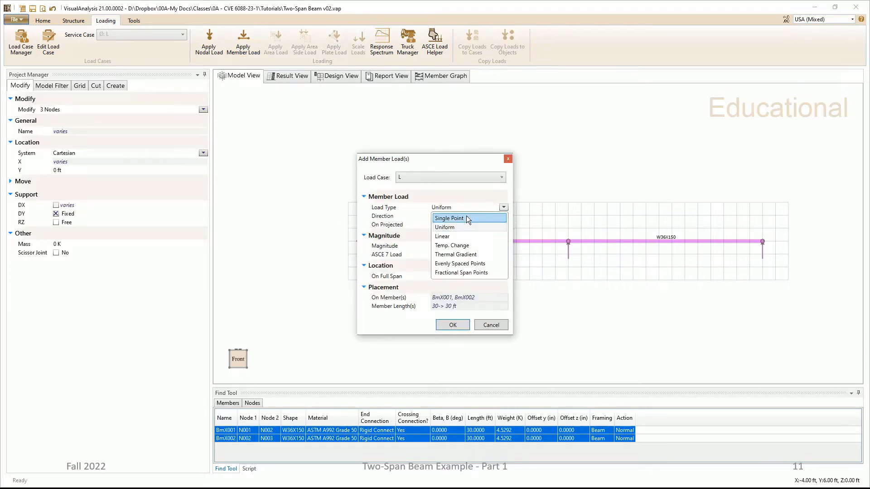
click(466, 260)
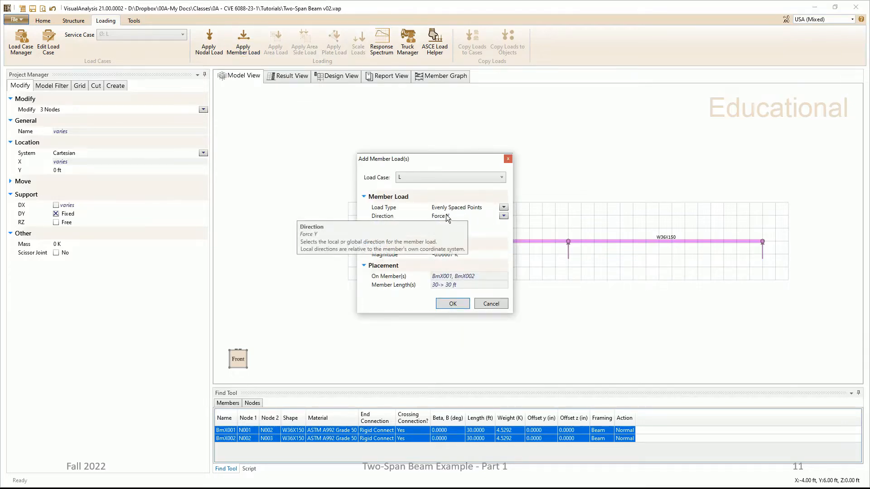
click(445, 224)
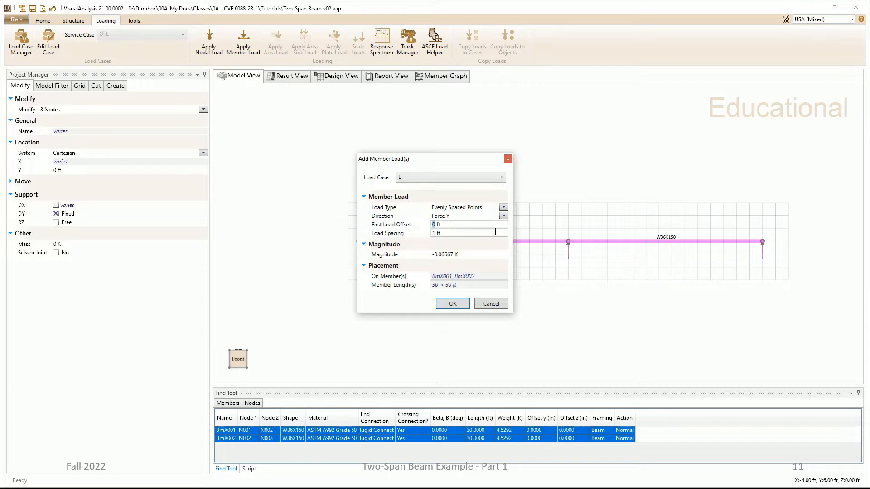
text(10)
click(495, 232)
text(10)
click(468, 252)
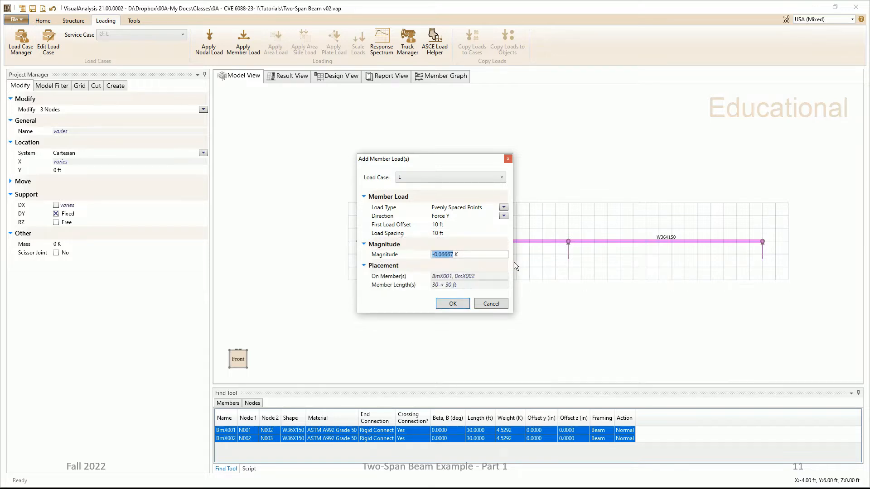
text(-12)
click(453, 303)
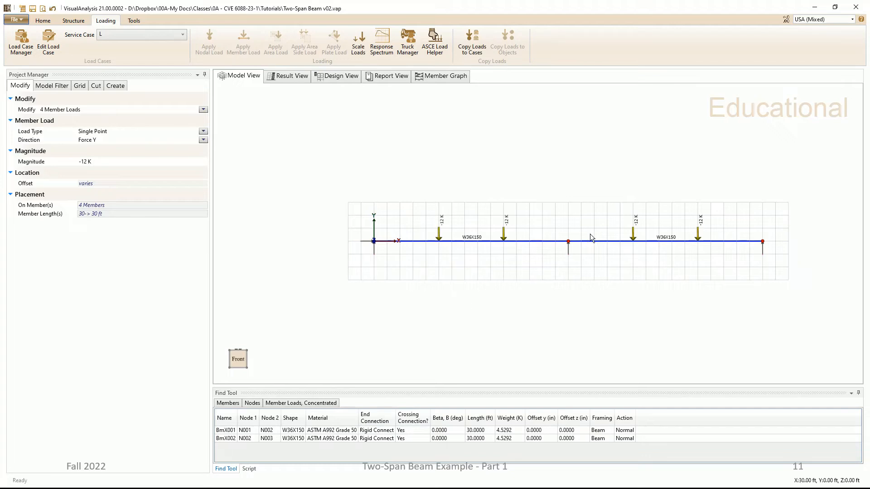
Step: Set the self weight type of service case D to No Self Weight
click(183, 38)
scroll(183, 56, up, 1)
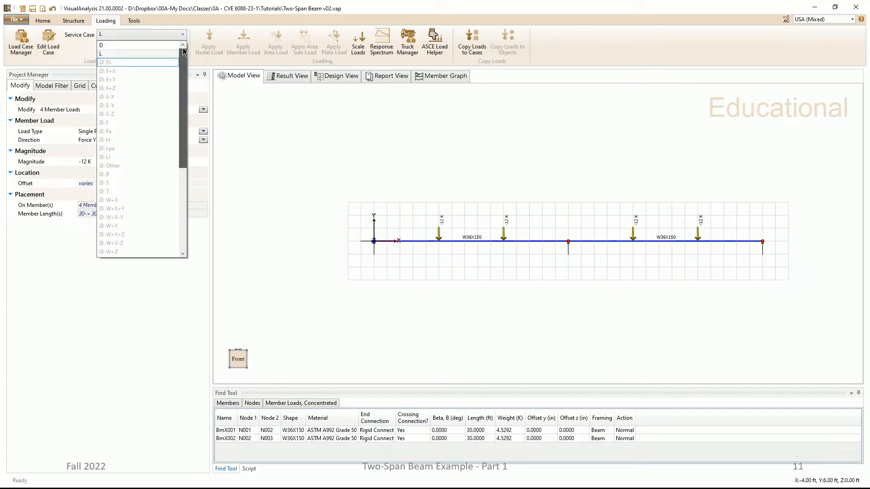
click(133, 46)
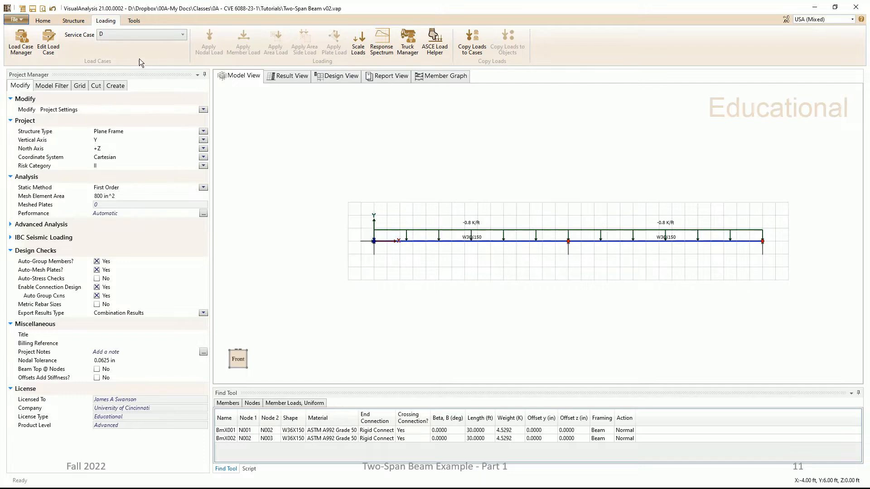
click(50, 43)
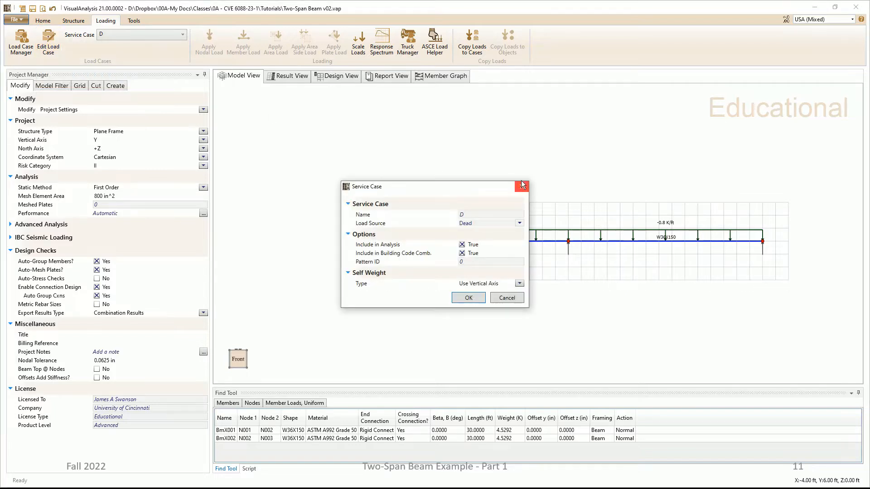
drag(467, 186, 352, 94)
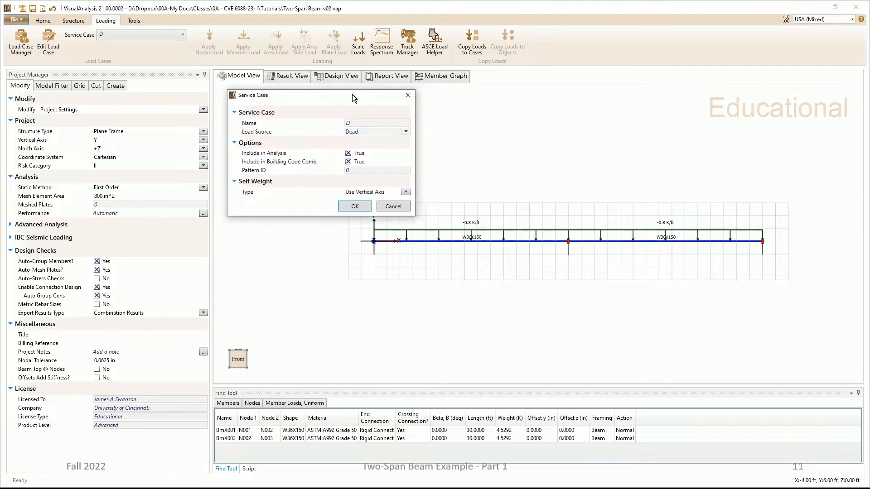
click(406, 192)
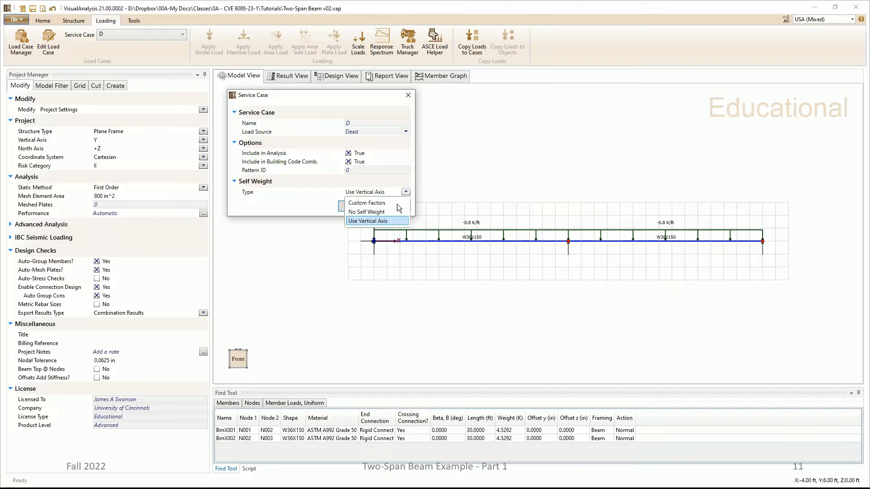
click(387, 212)
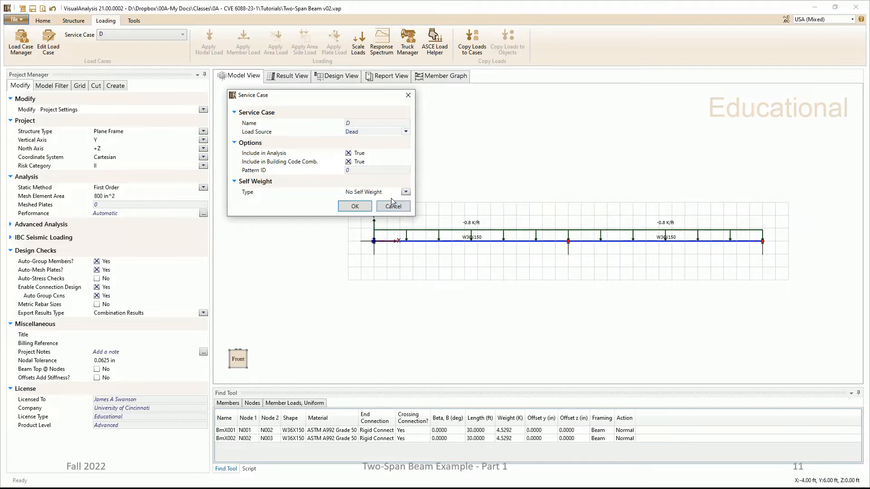
click(355, 207)
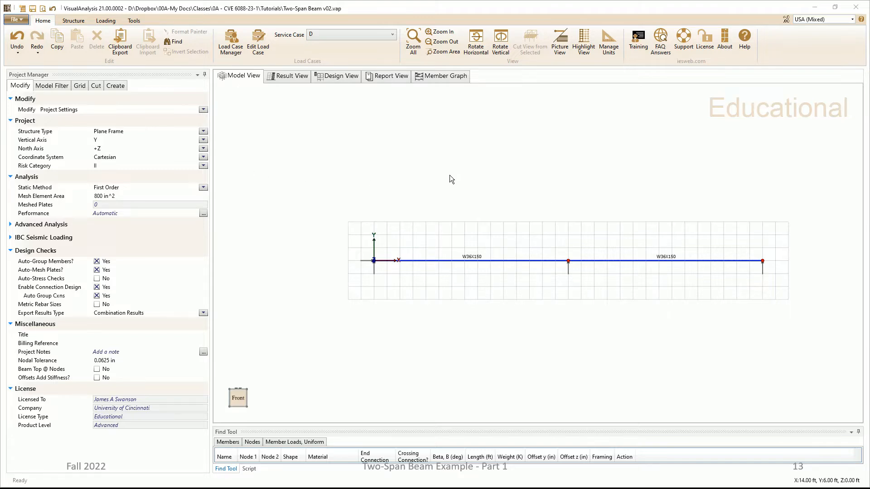
Step: Hide the member shape labels and show the member names in the model view
click(51, 86)
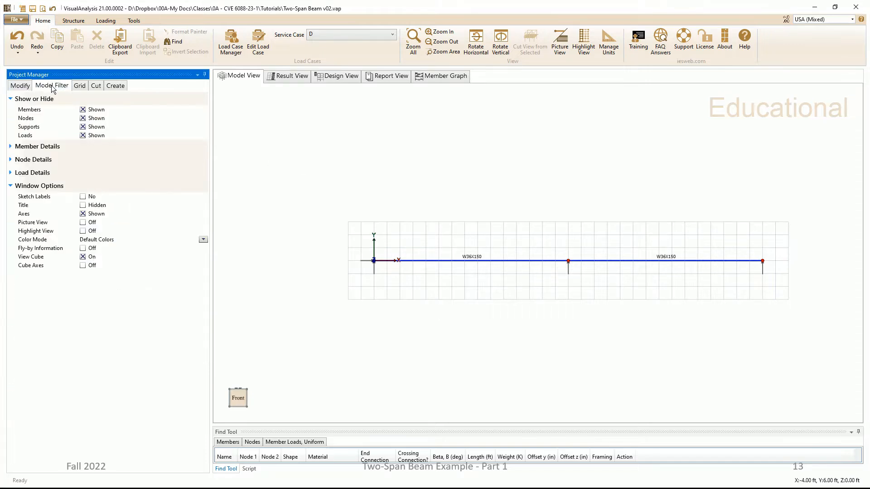
click(10, 147)
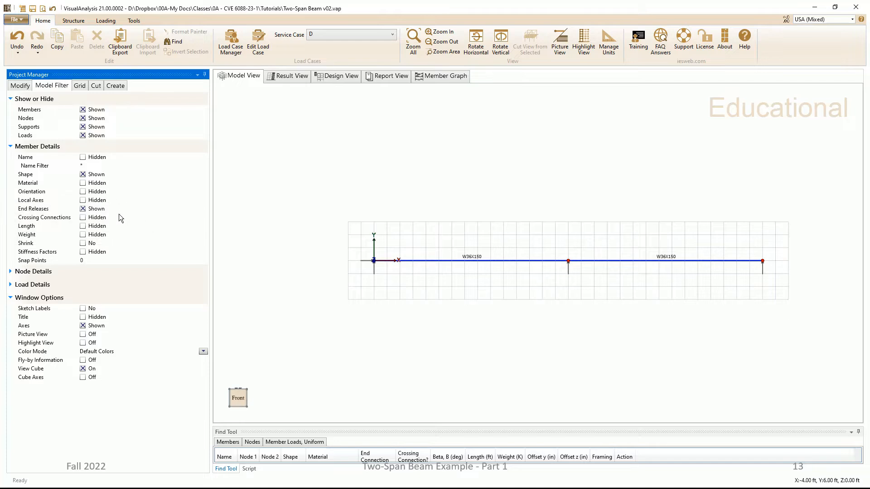
click(83, 175)
click(83, 158)
Step: Rename the first beam member to Span 1 and the second to Span 2
click(474, 261)
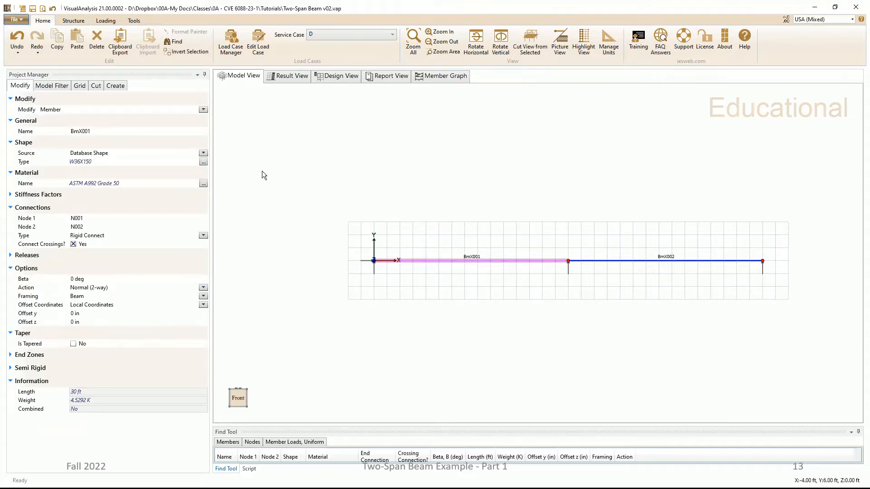
click(127, 131)
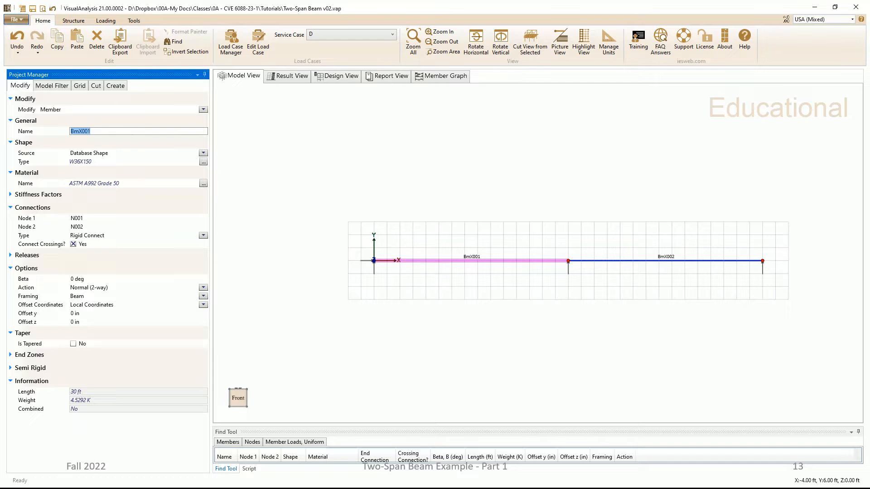
text(Span 1)
key(Return)
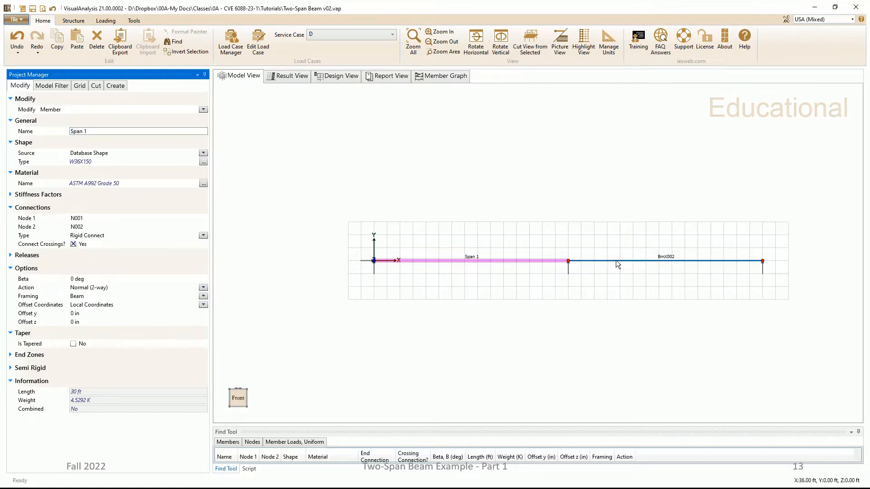
click(616, 261)
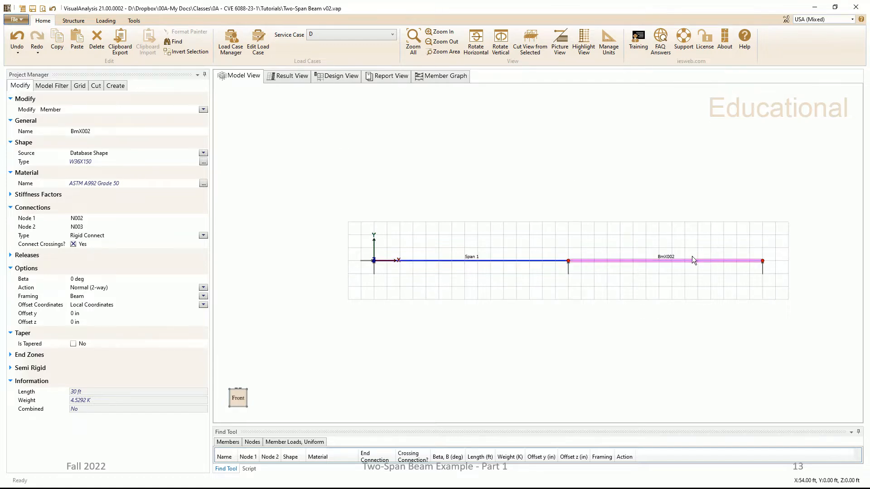
click(133, 130)
text(Span 2)
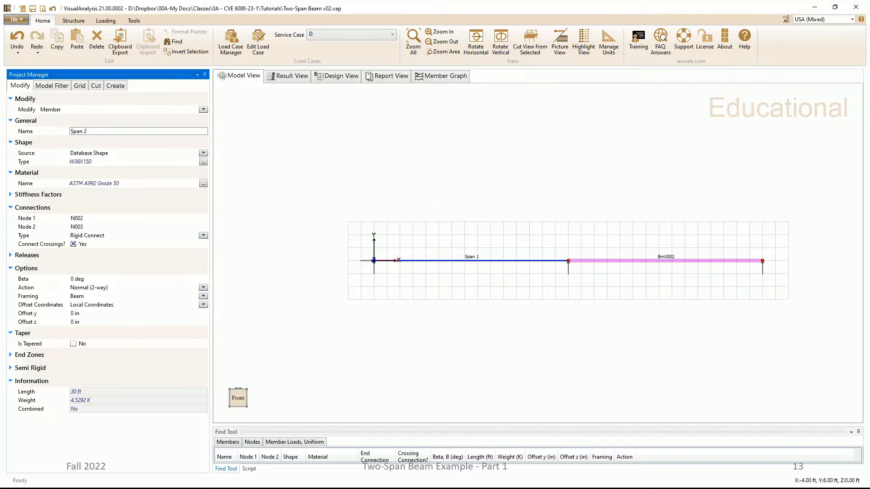
key(Return)
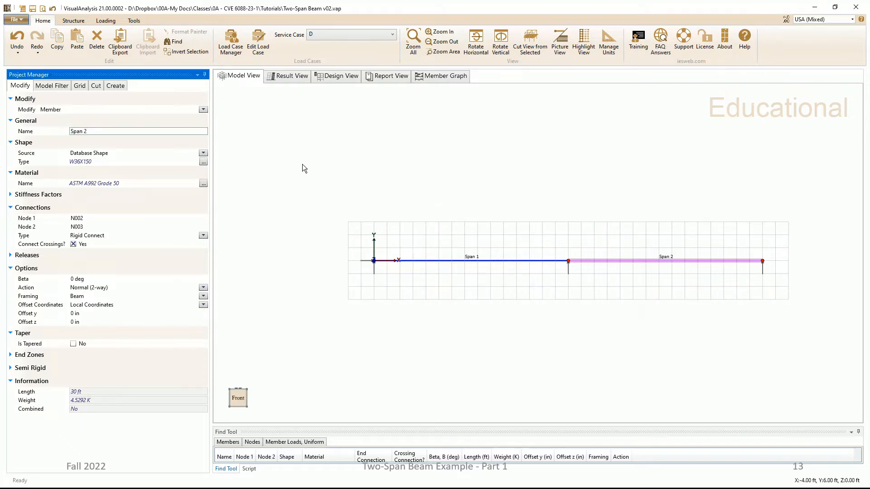
Step: Show the member shape labels again alongside the member names and clear the selection
click(51, 86)
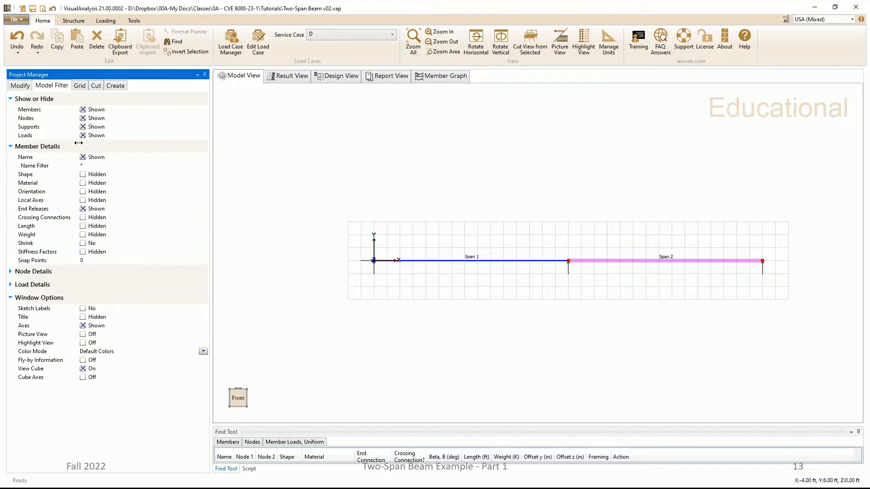
click(83, 175)
click(484, 165)
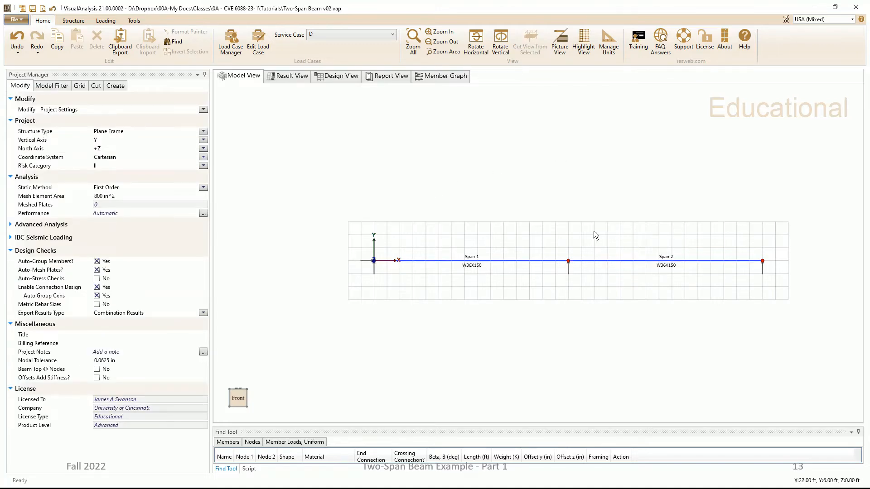
Step: Show the node names in the model view and hide them again
click(54, 86)
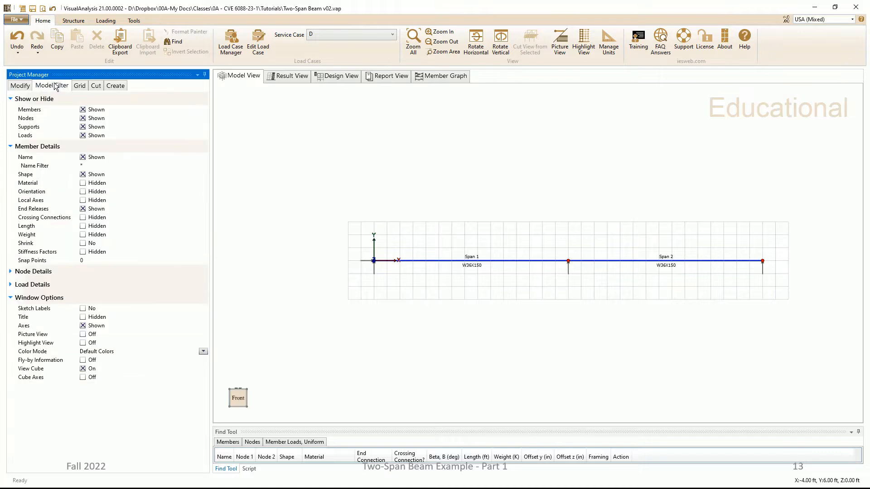
click(11, 272)
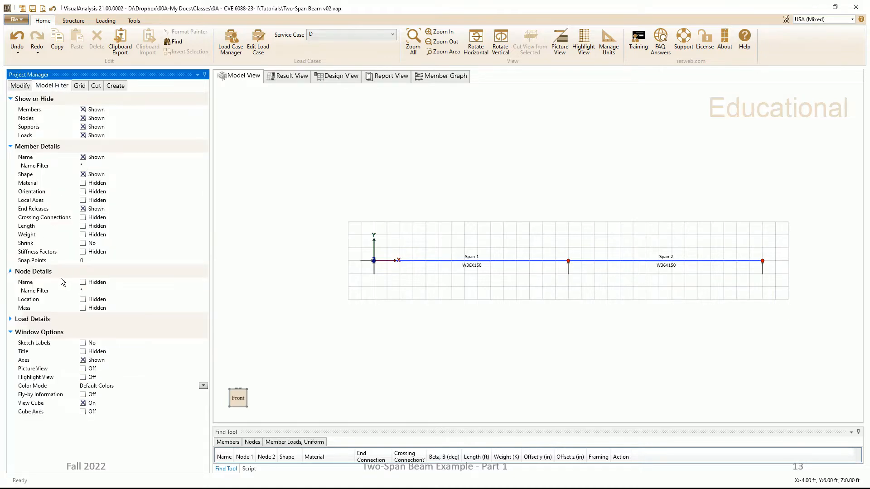
click(82, 282)
click(83, 283)
Step: Turn on Picture View and examine the rendered W36X150 beam in 3D, including its far end
click(83, 369)
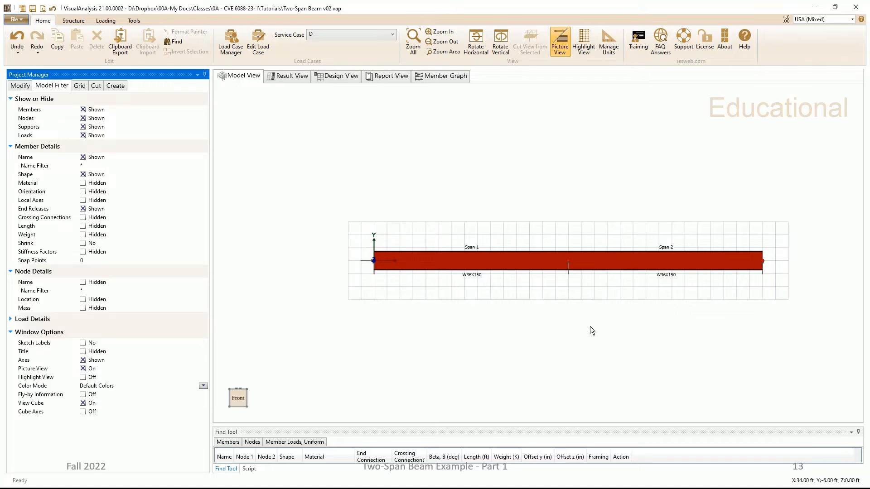
click(247, 393)
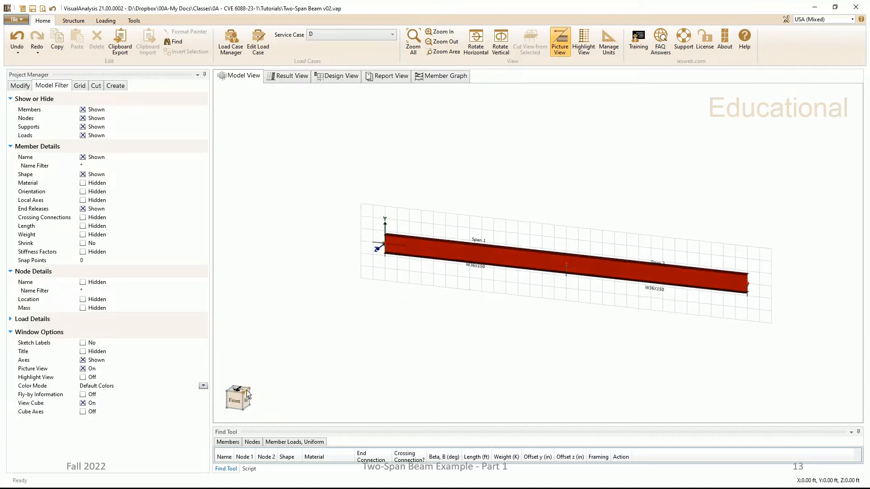
middle_drag(583, 401, 500, 339)
scroll(634, 292, up, 4)
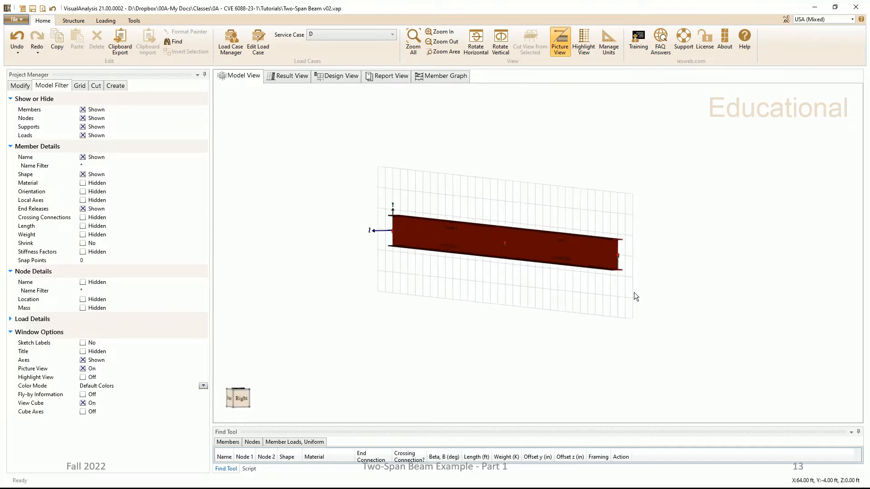
scroll(628, 292, up, 5)
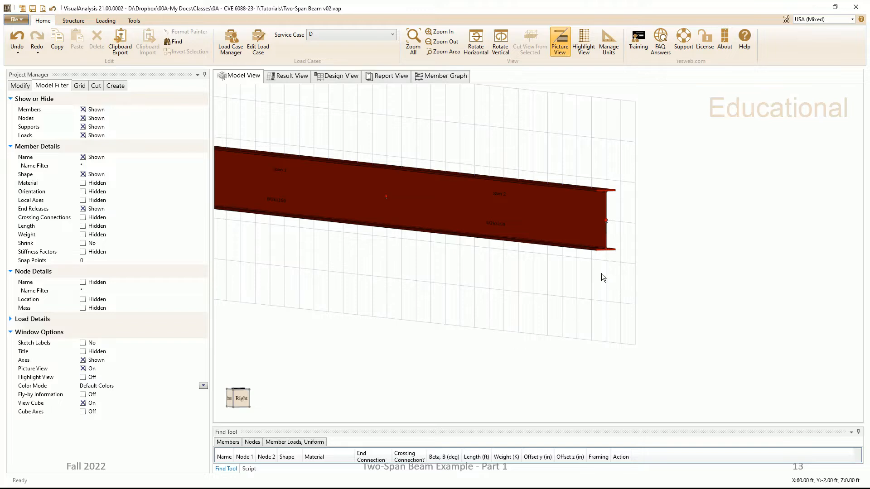
scroll(601, 273, down, 4)
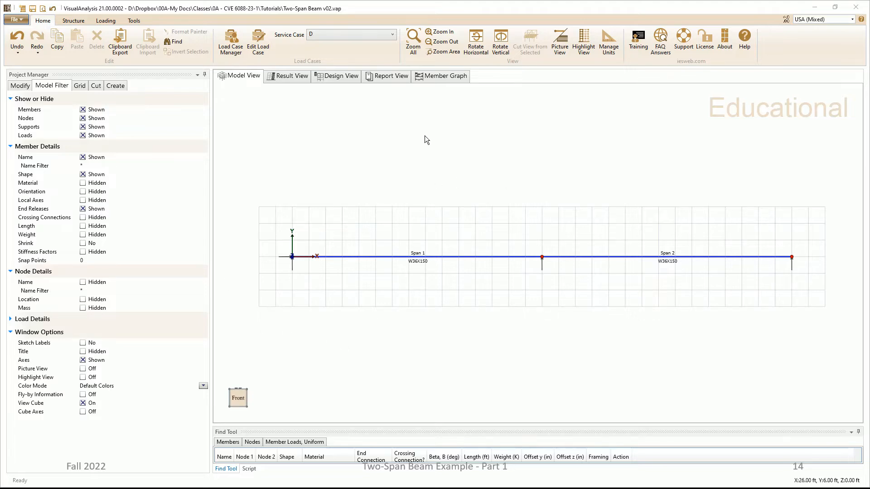
Step: Compare the beam's results for cases L, 2. 1.2D+1.6L+0.5Lr and D, and check the analysis status
click(280, 77)
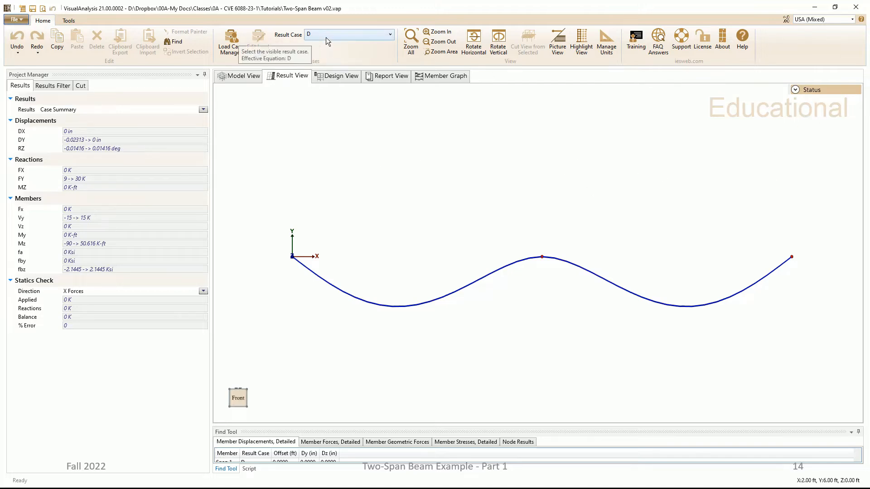
click(391, 35)
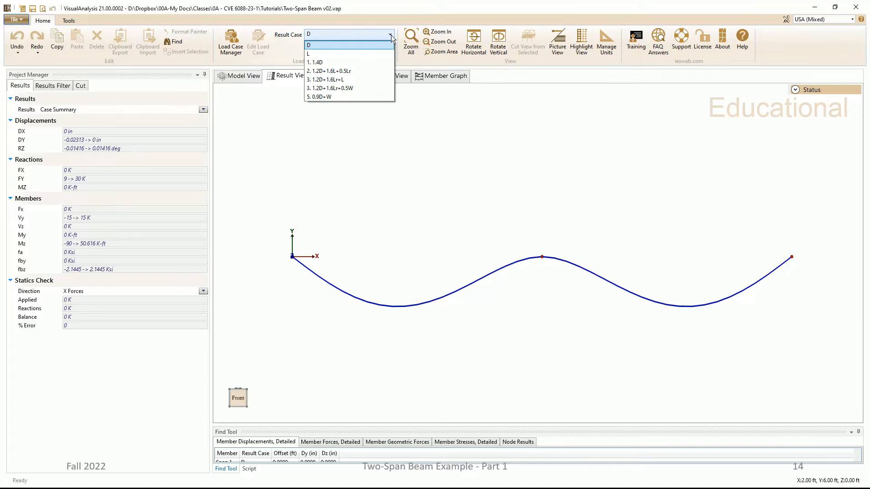
click(374, 53)
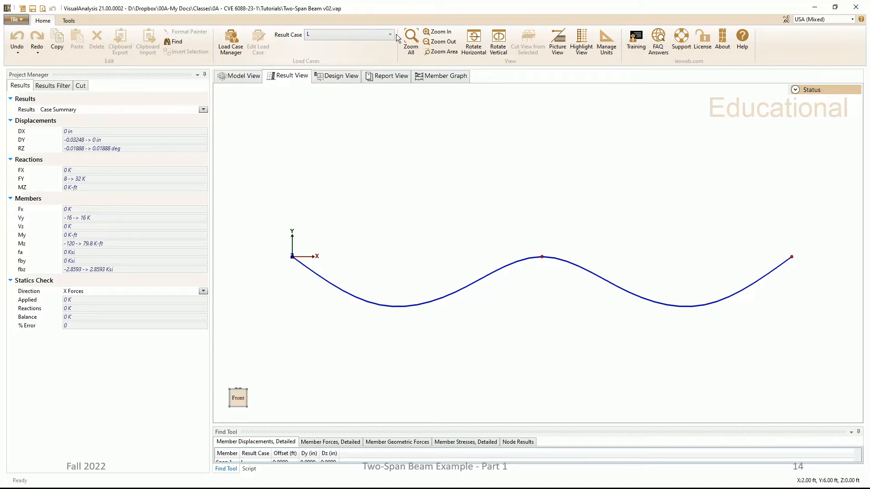
click(391, 34)
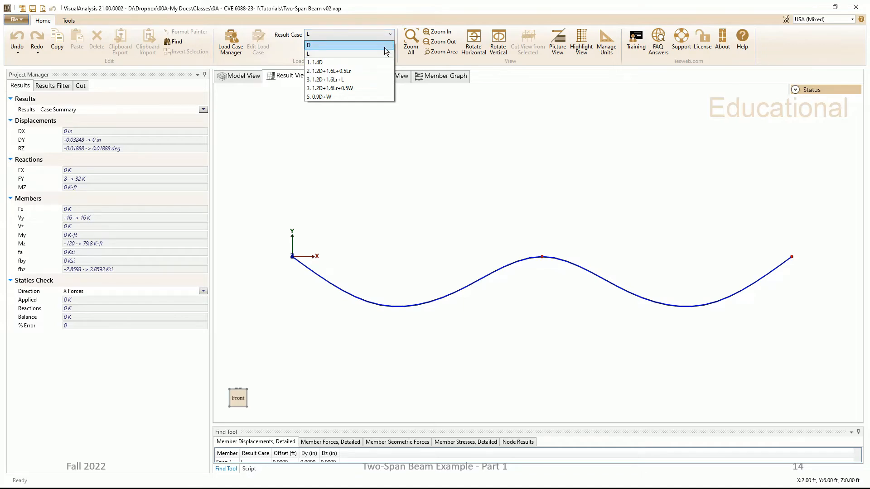
click(374, 70)
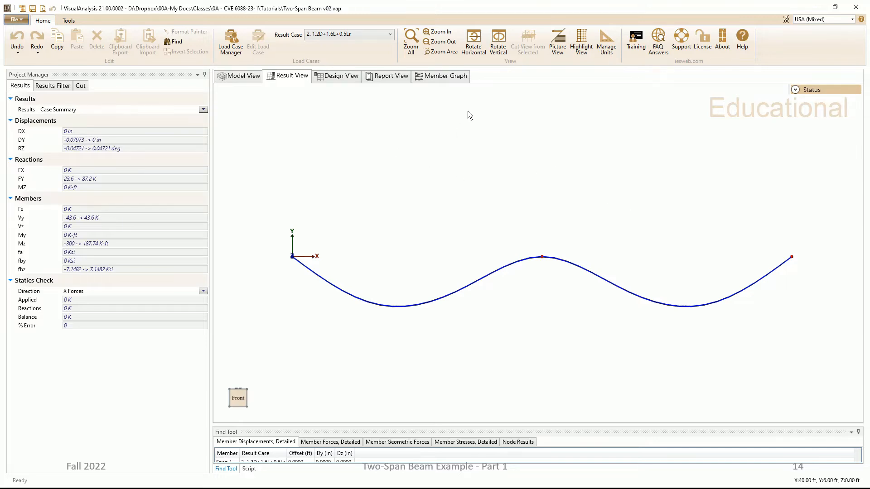
click(355, 34)
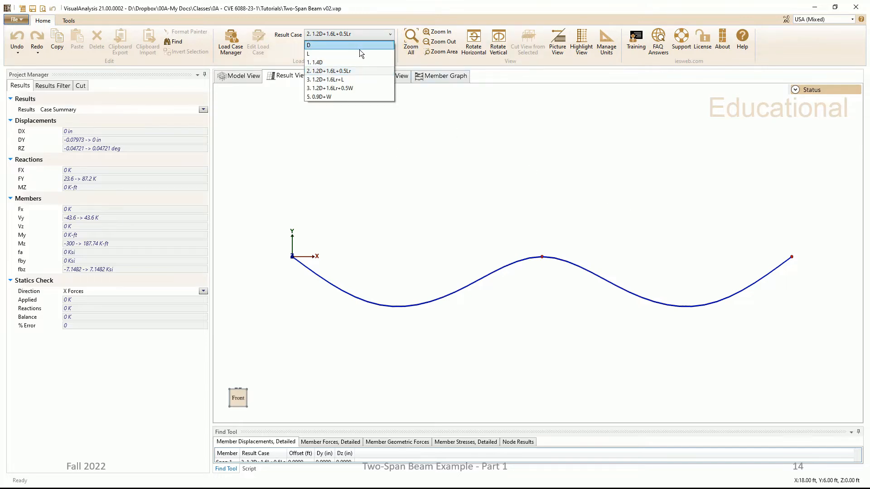
click(359, 45)
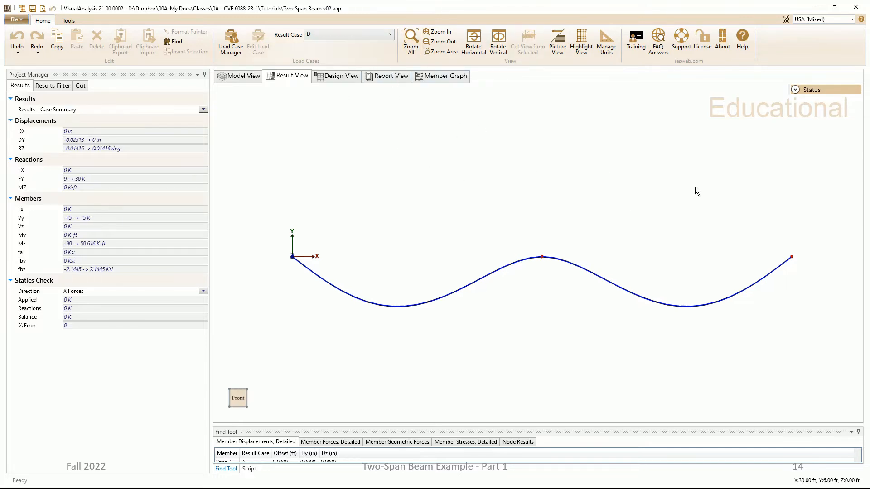
click(795, 89)
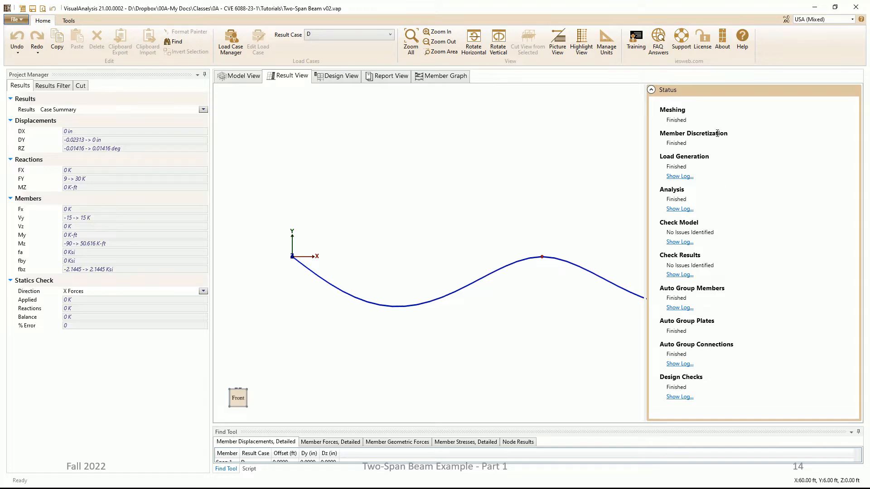
click(651, 90)
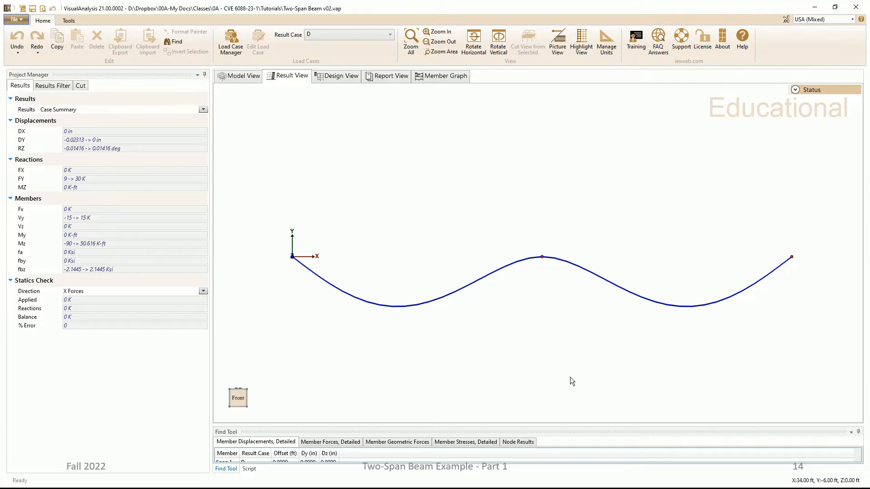
Step: Enlarge the results table area and list the detailed member forces sorted by member name
drag(558, 425, 549, 271)
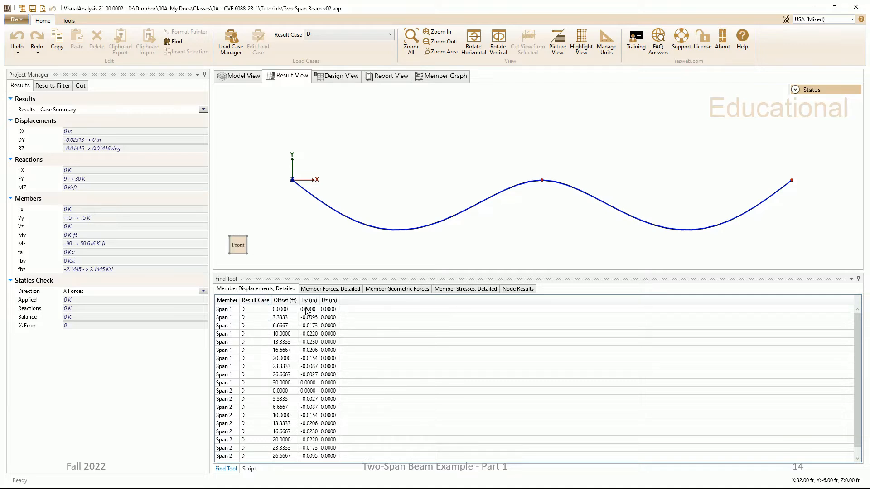
click(333, 289)
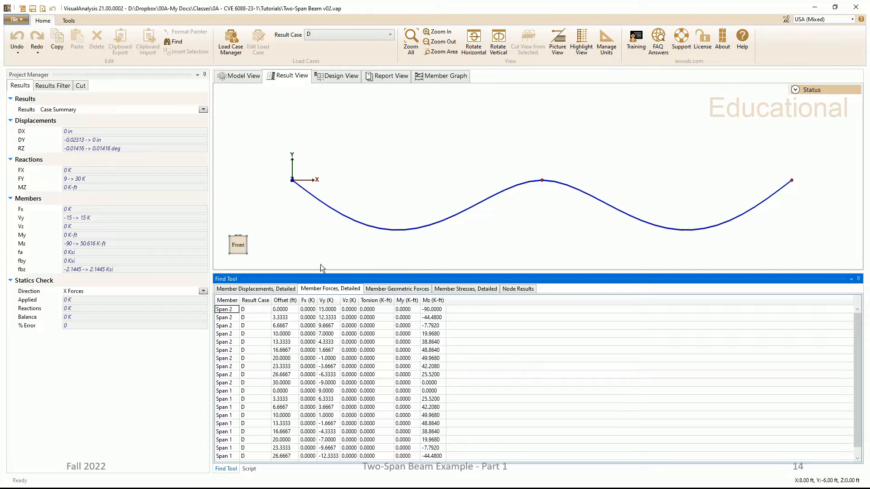
click(227, 300)
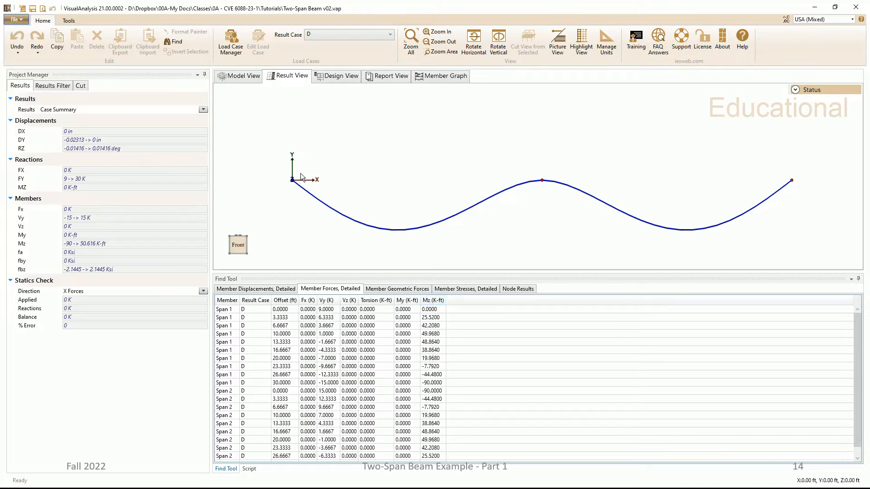
drag(519, 271, 518, 332)
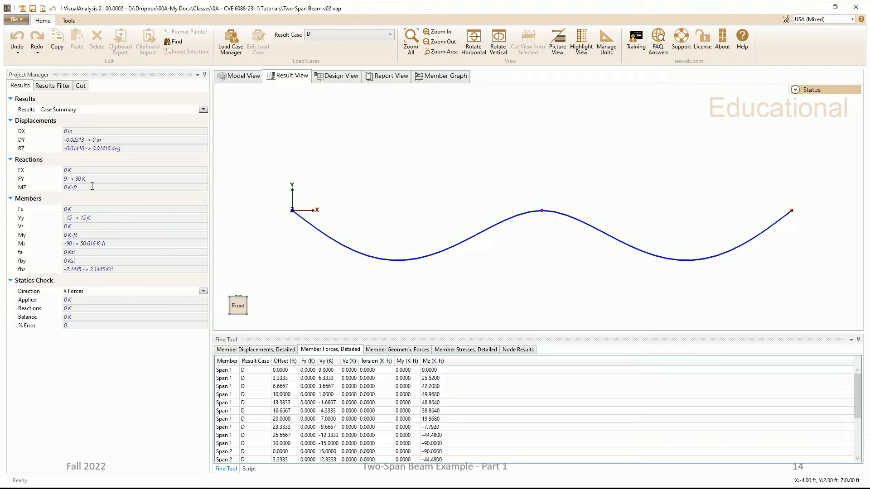
Step: Display the Mz, moment results on the members and turn off the displaced shape
click(205, 109)
click(202, 111)
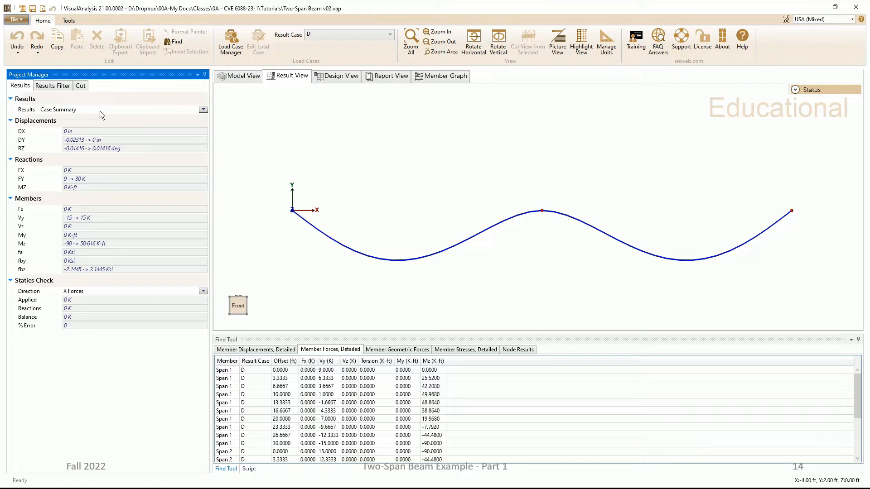
click(63, 86)
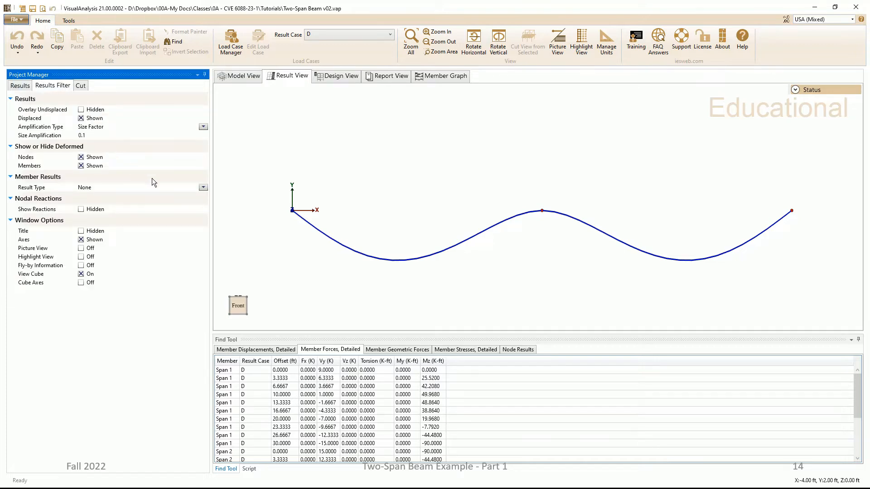
click(21, 87)
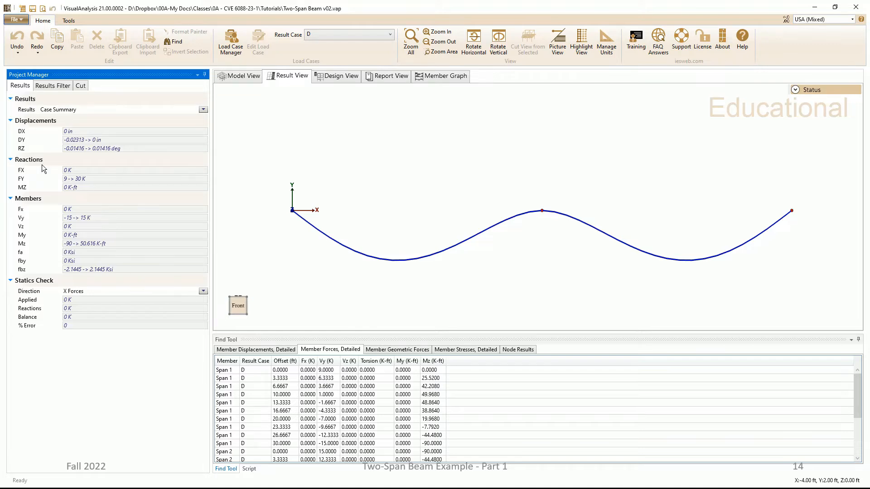
click(57, 87)
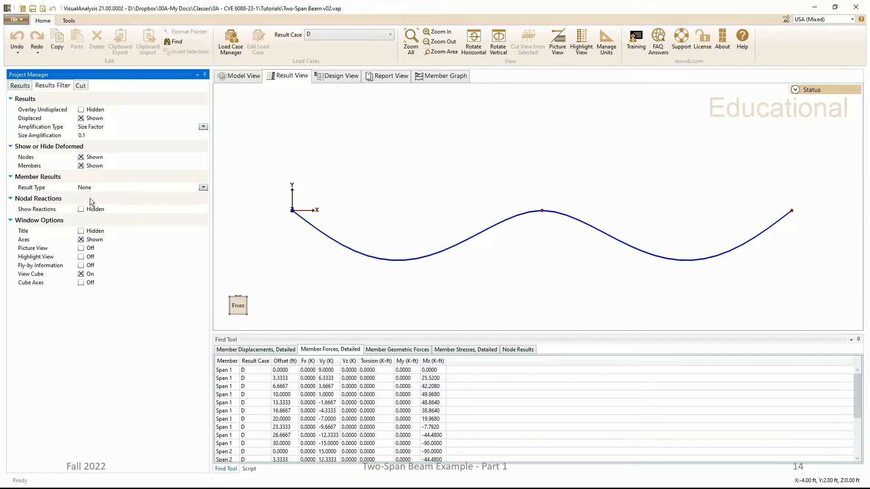
click(204, 188)
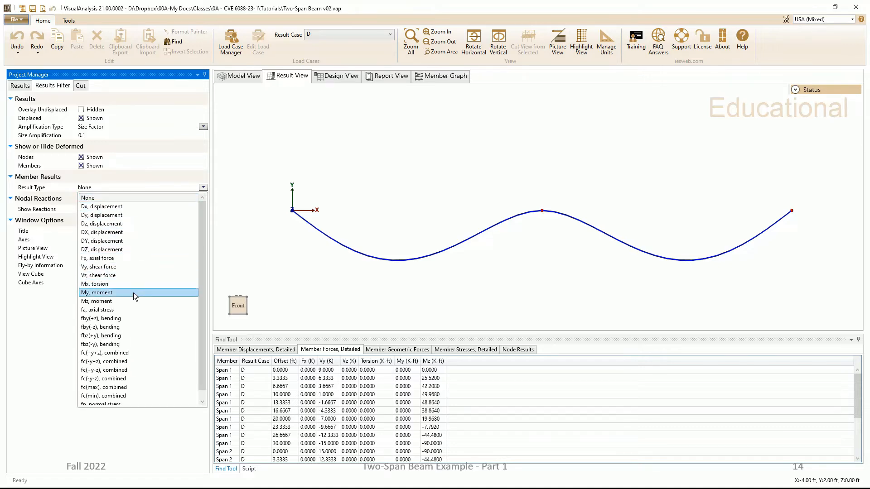
click(132, 302)
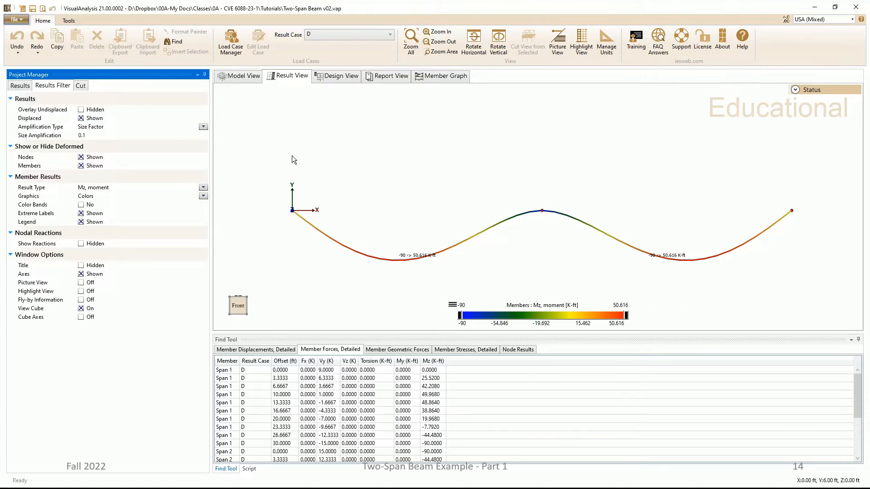
click(81, 118)
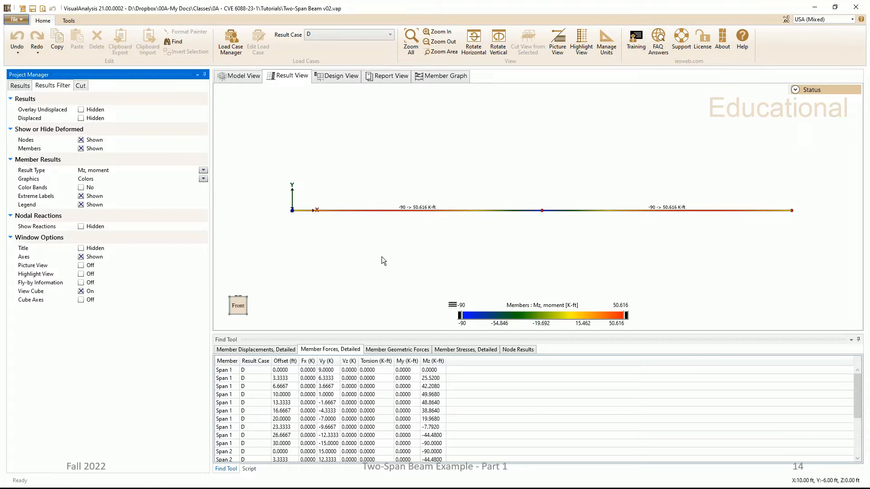
Step: Graph deflection, shear and moment for Span 1 alone, and for both spans selected together
click(439, 76)
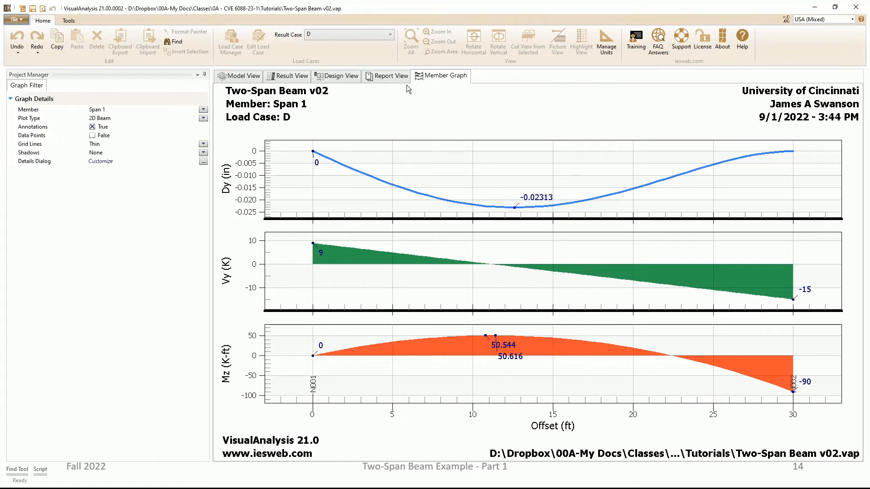
click(284, 75)
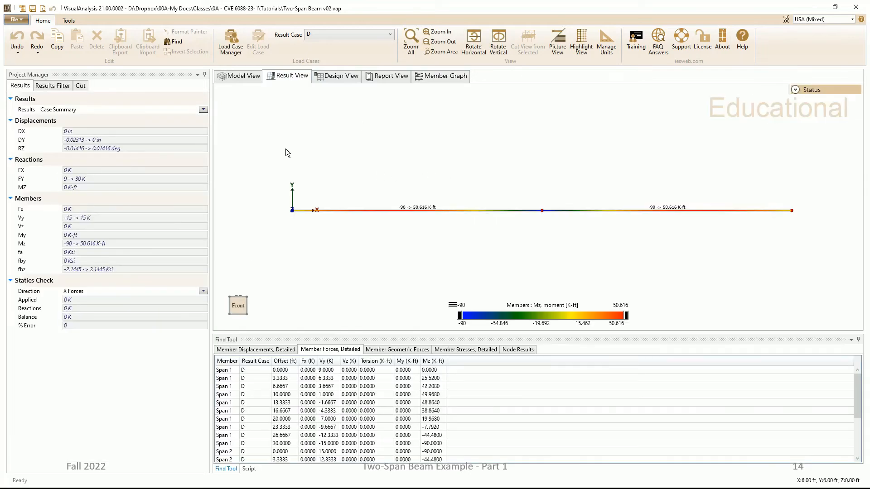
drag(255, 135, 832, 253)
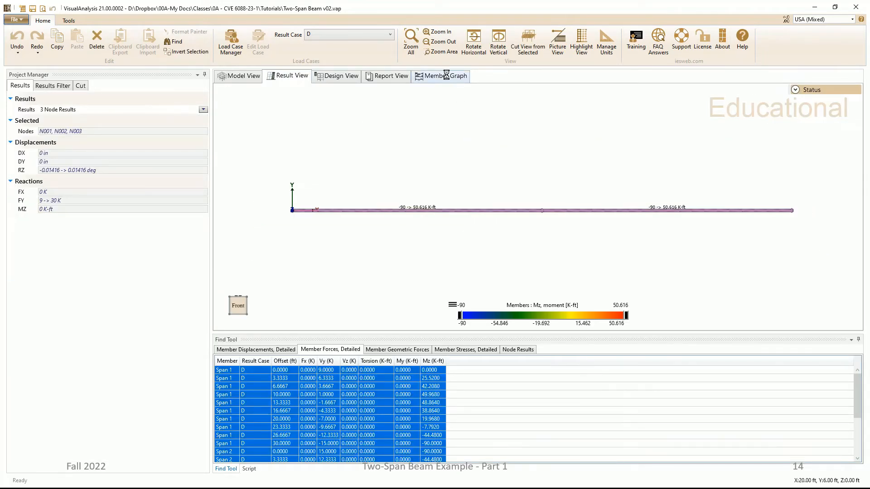
click(447, 76)
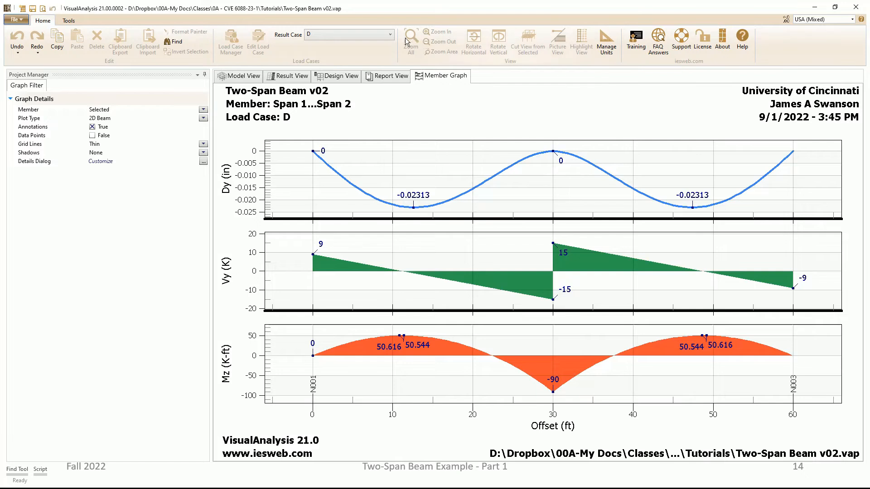
Step: View the two-span member graphs for result cases L and 2. 1.2D+1.6L+0.5Lr
click(388, 35)
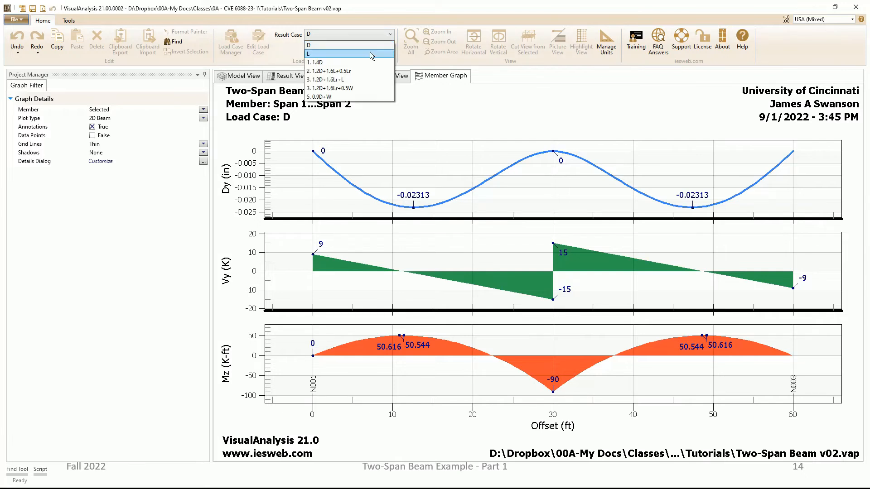
click(370, 54)
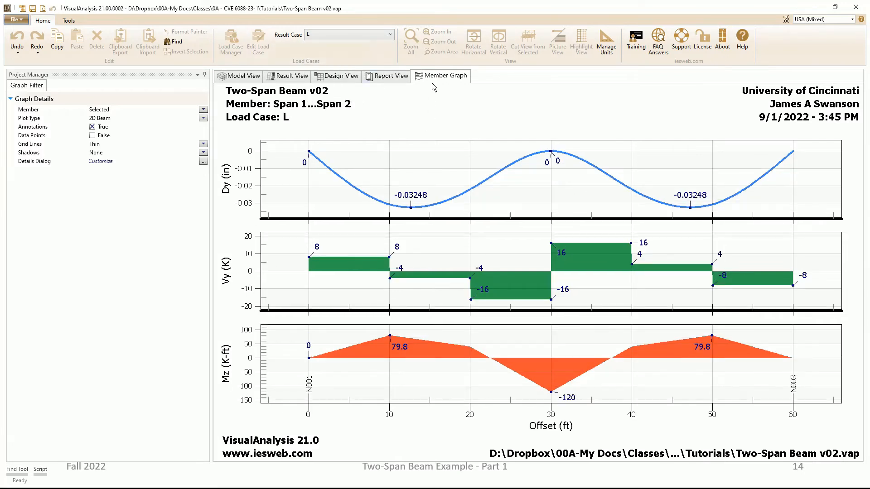
click(389, 35)
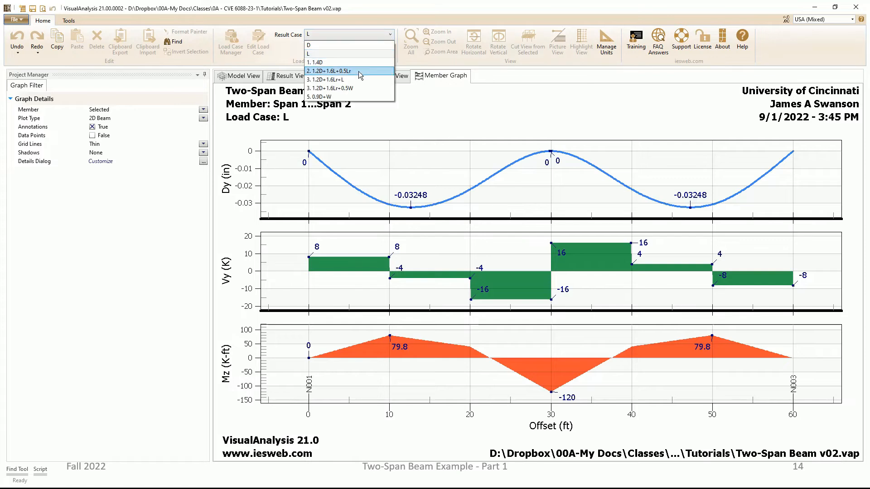
click(359, 72)
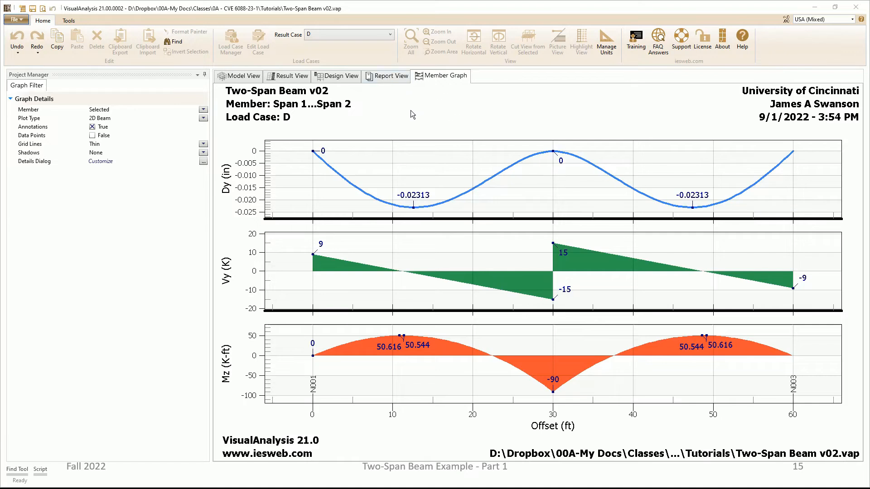
Step: Add the Member Forces, Detailed result table to the empty report and look through its pages
click(393, 78)
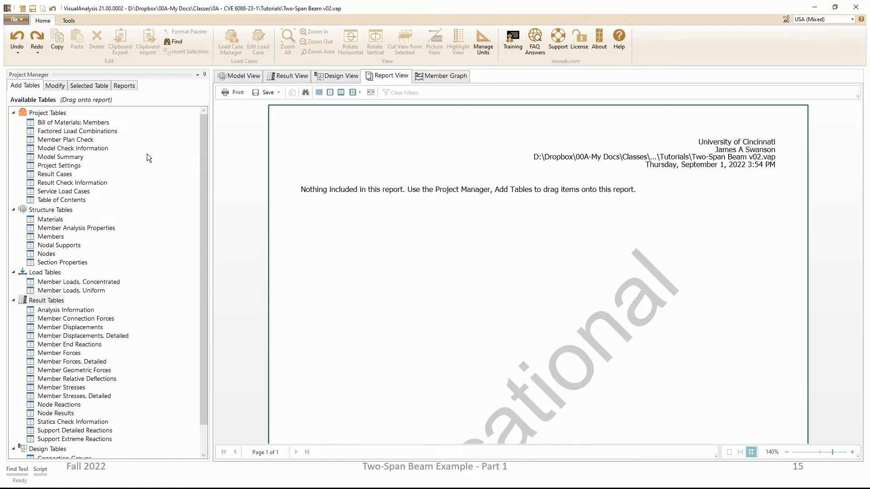
click(84, 363)
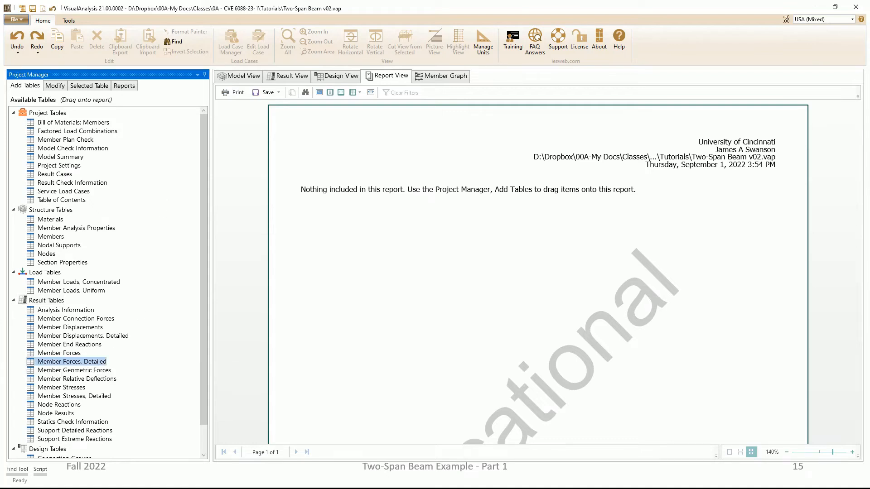
drag(84, 363, 414, 215)
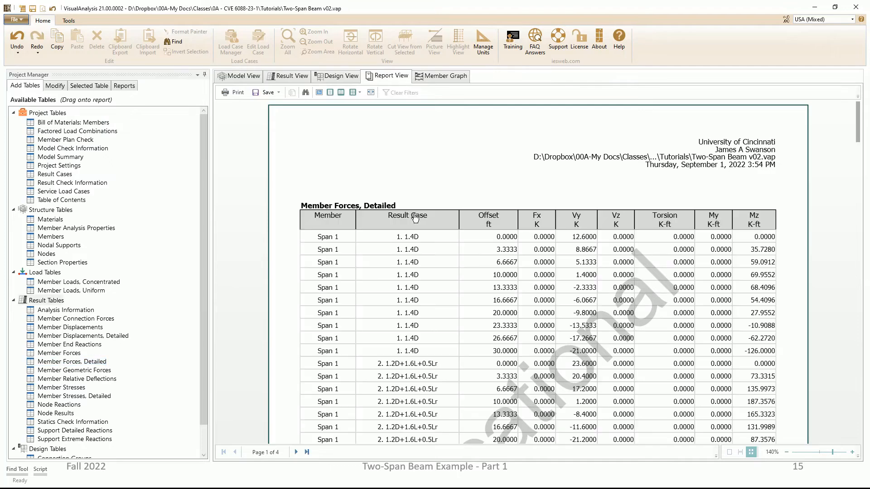
scroll(534, 284, down, 20)
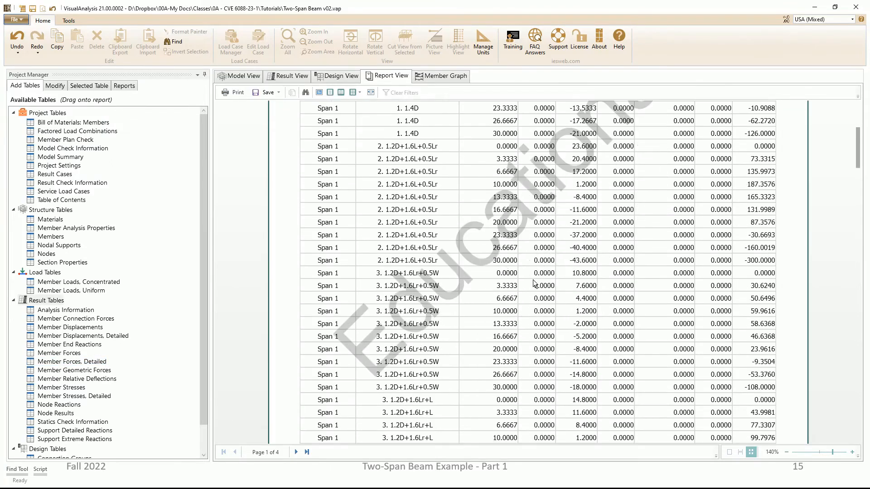
scroll(534, 284, down, 5)
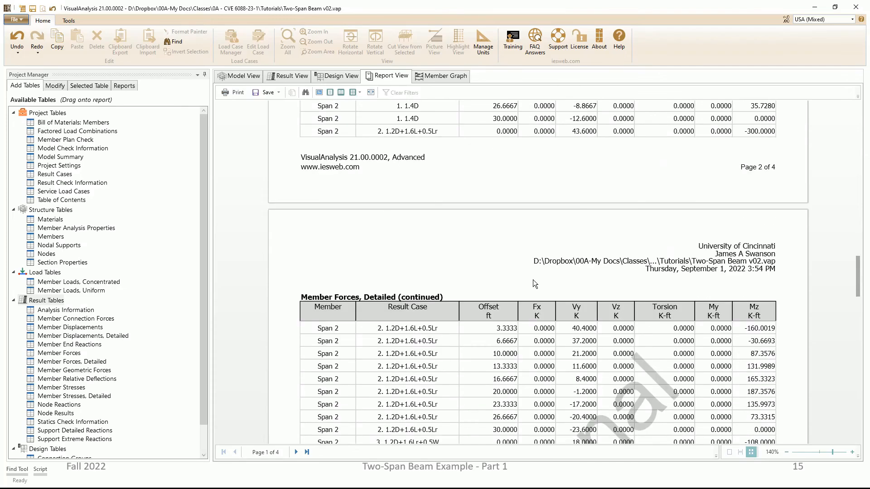
scroll(534, 283, up, 12)
scroll(533, 279, up, 12)
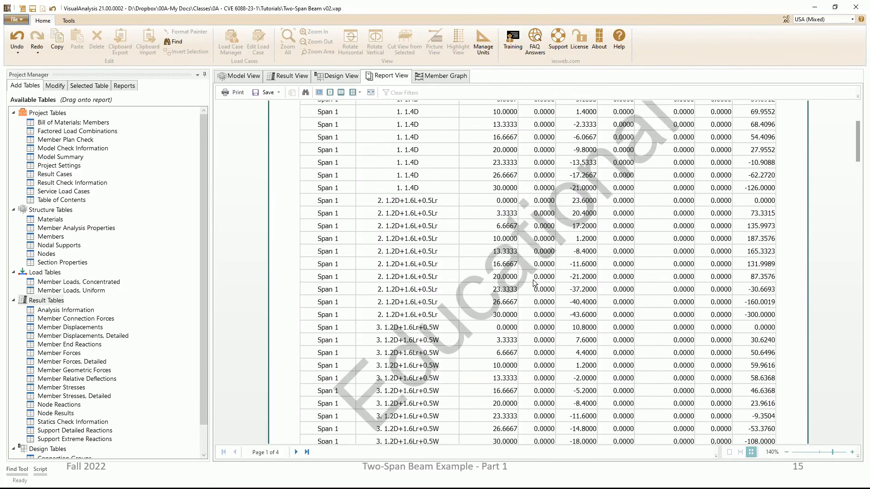
Step: Limit the report's result cases to D, L and 2. 1.2D+1.6L+0.5Lr
click(60, 86)
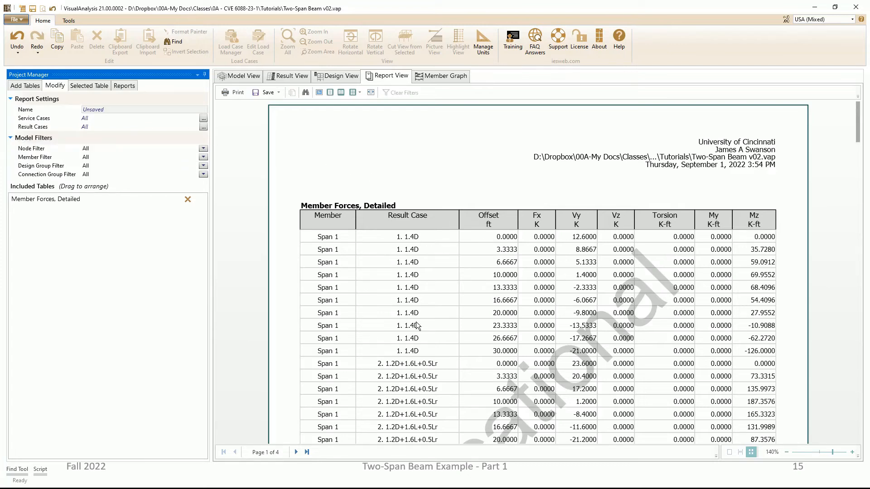
click(203, 128)
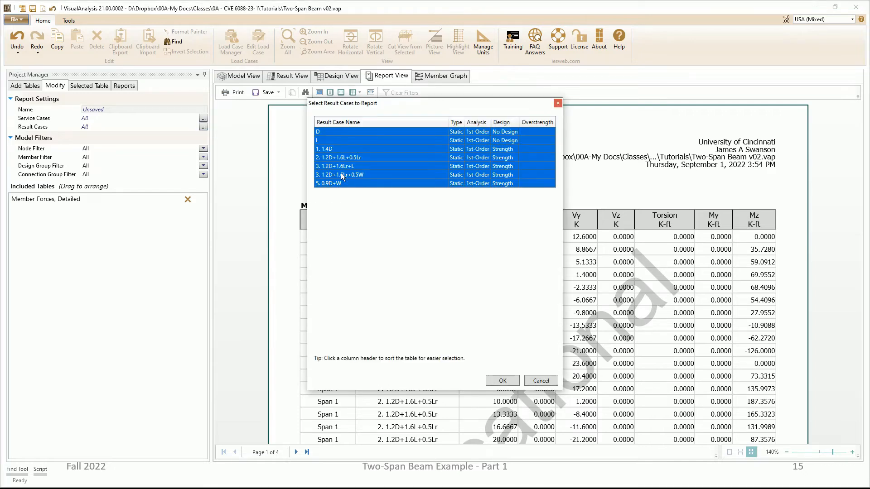
click(331, 132)
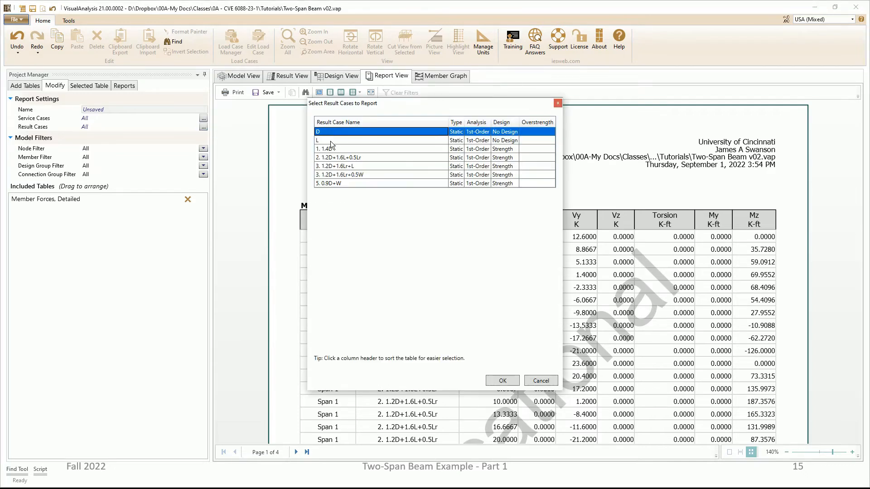
ctrl+click(331, 140)
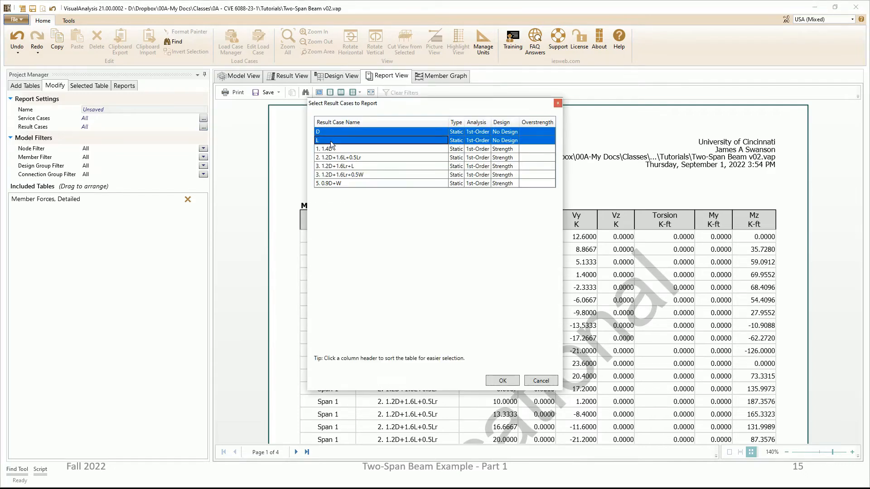
ctrl+click(356, 159)
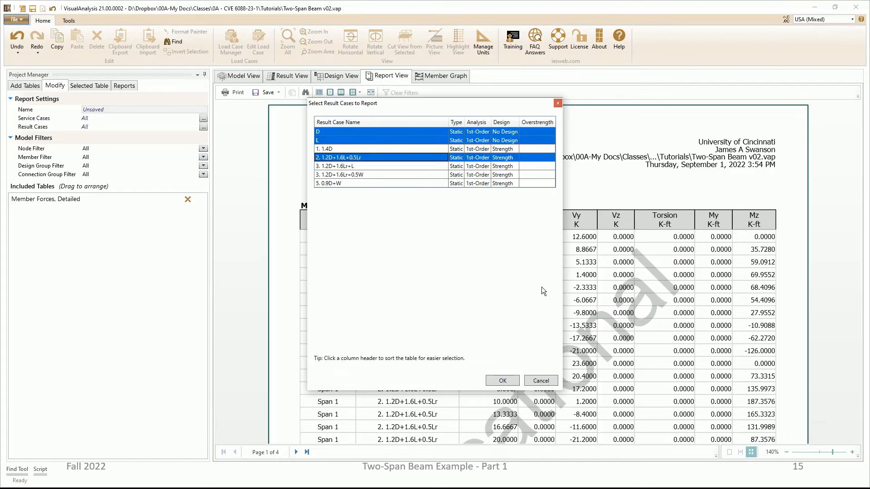
click(504, 375)
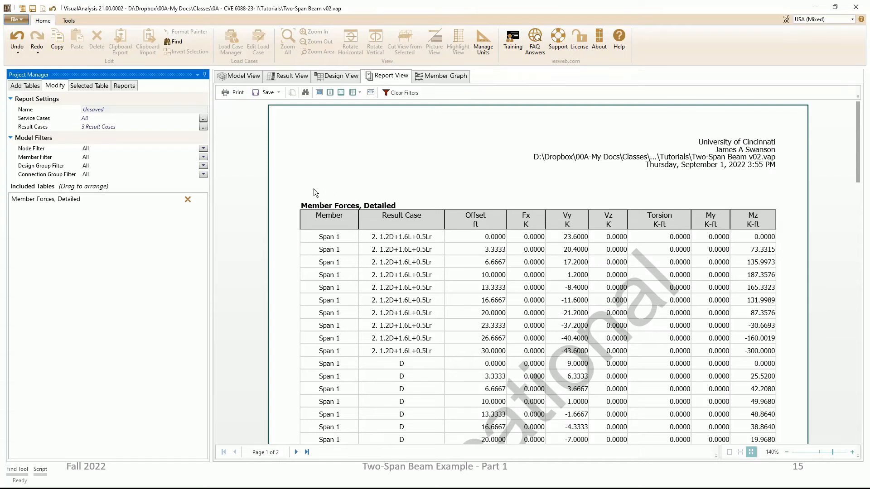
Step: Remove the Fx, Vz, Torsion and My columns from the Member Forces, Detailed table
click(87, 86)
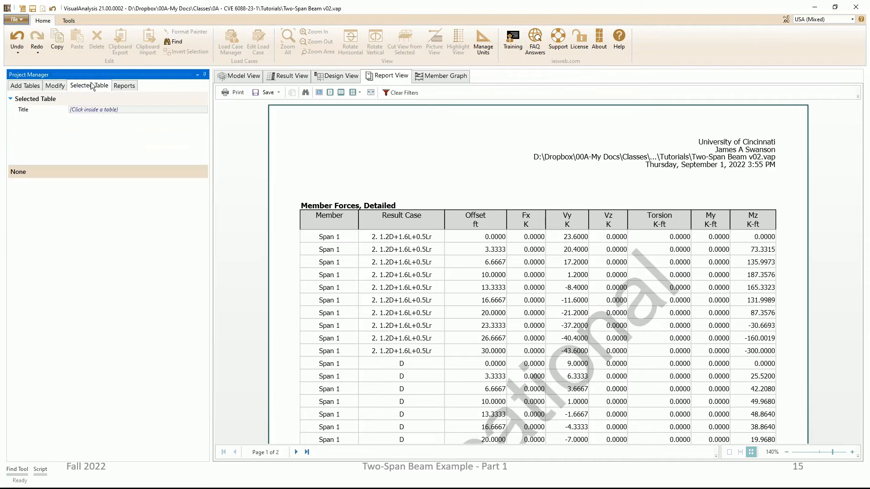
click(454, 235)
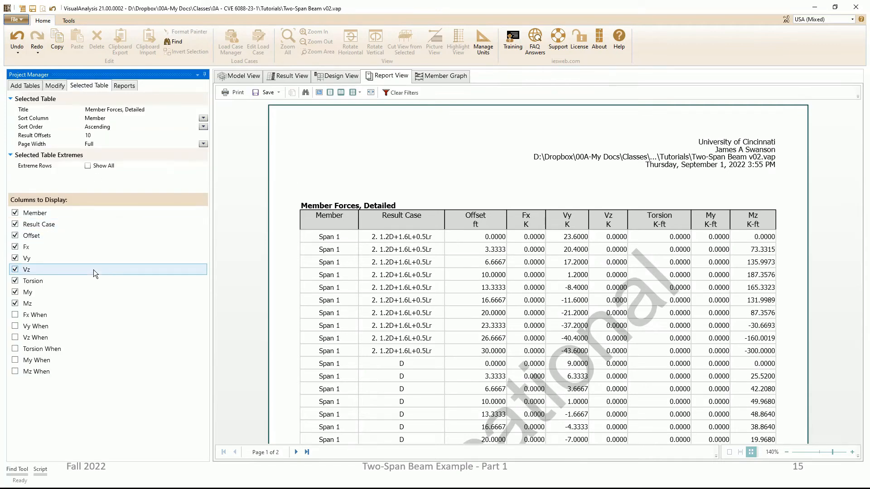
click(15, 293)
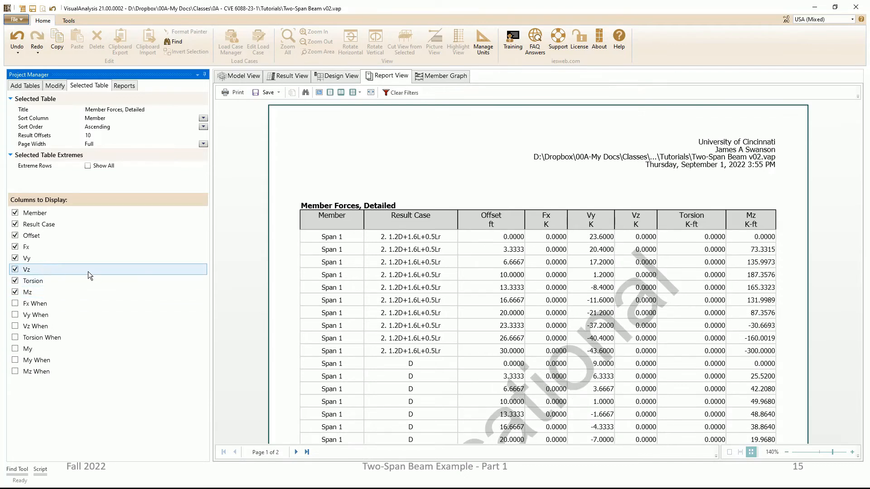
click(16, 271)
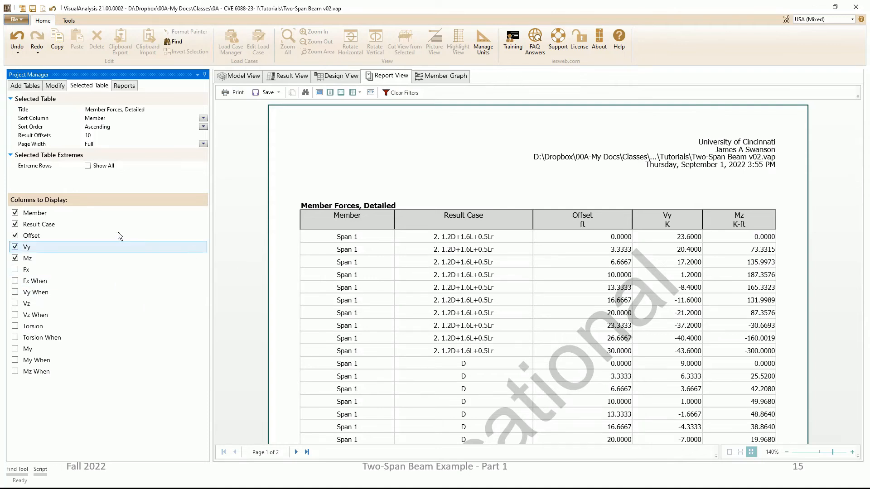
Step: Reorder the table's columns to Result Case, Member, Offset, Vy and Mz, and look through the re-sorted rows
mouse_move(43, 223)
mouse_down()
mouse_move(51, 200)
mouse_move(40, 234)
mouse_up()
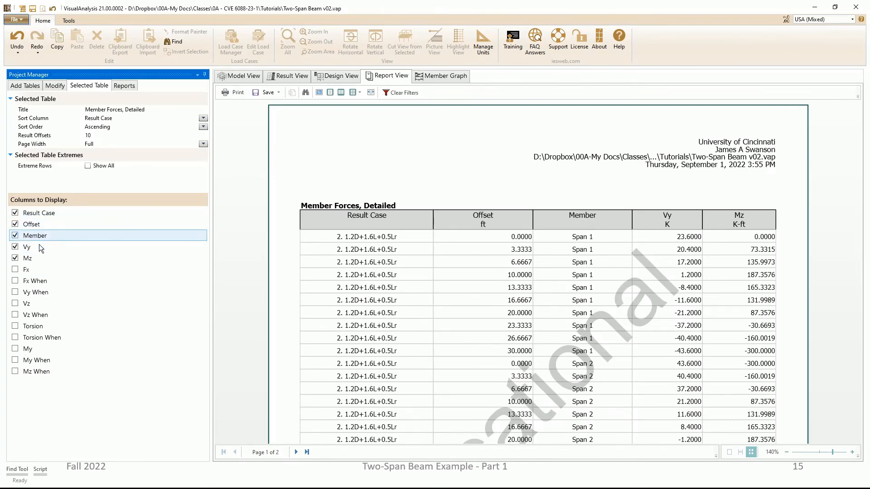
drag(37, 239, 43, 225)
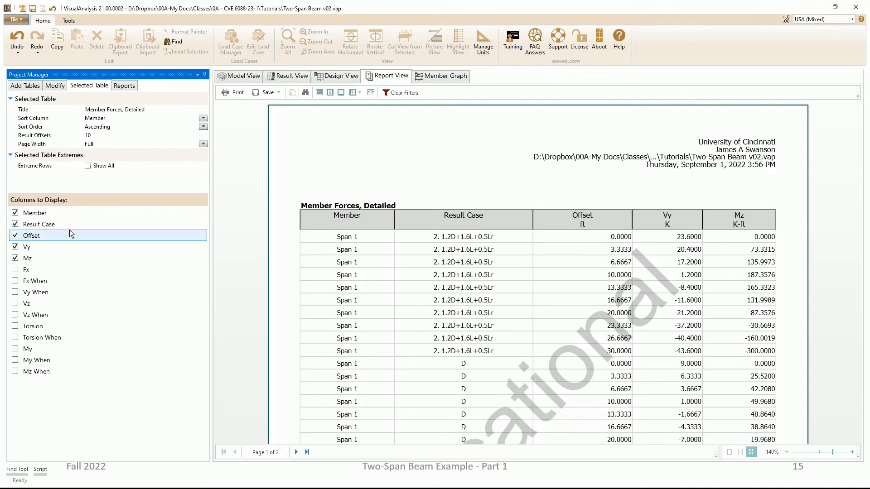
drag(38, 214, 67, 236)
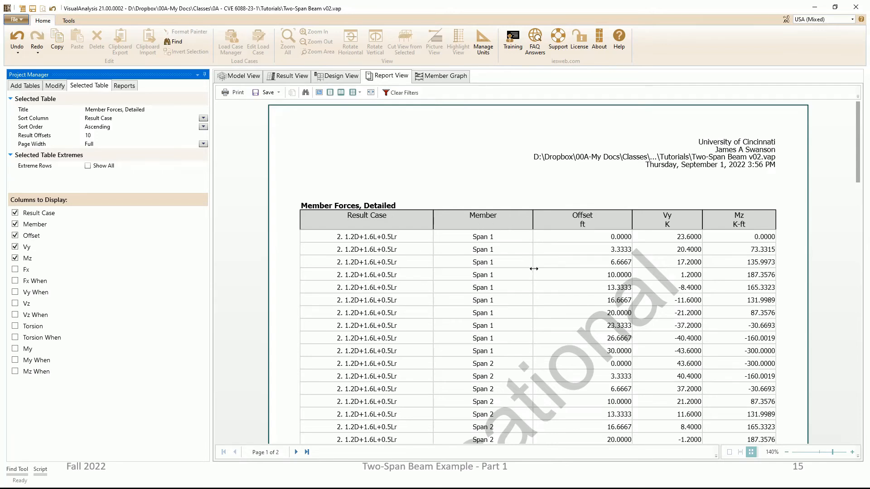
scroll(578, 267, down, 5)
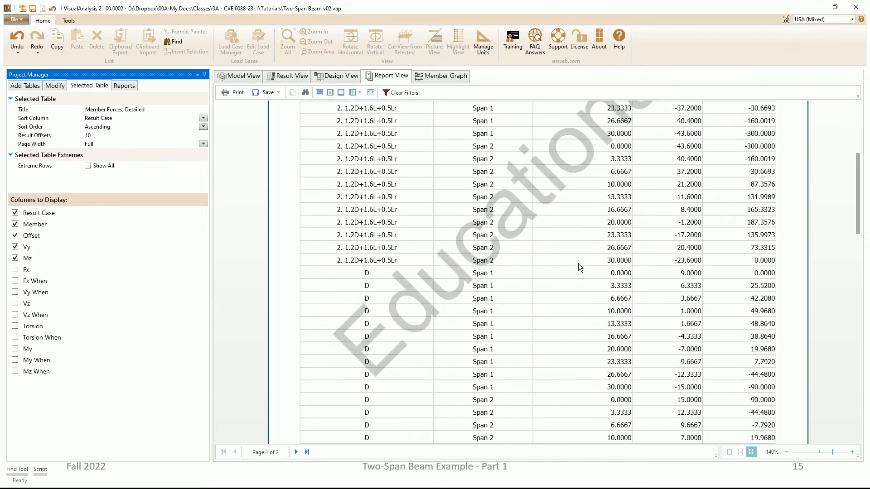
scroll(578, 263, up, 5)
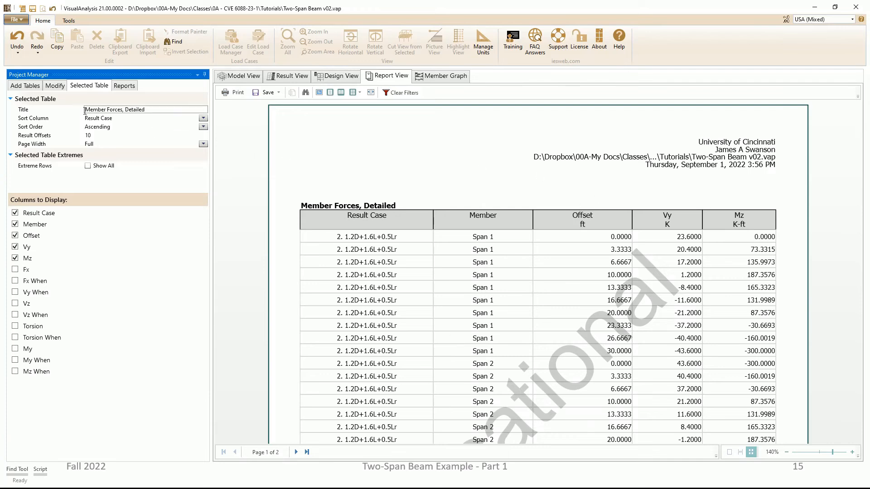
Step: Try 4 result offsets for the detailed member forces table and set the value back to 10
click(110, 135)
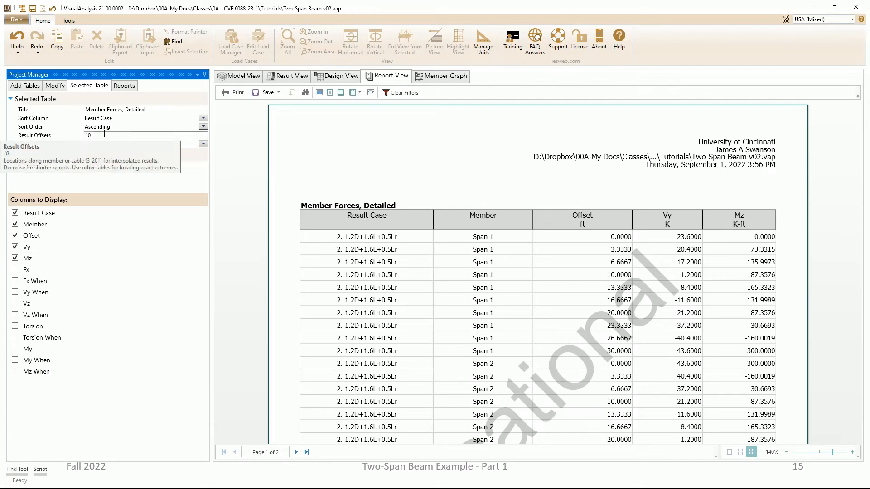
double_click(107, 136)
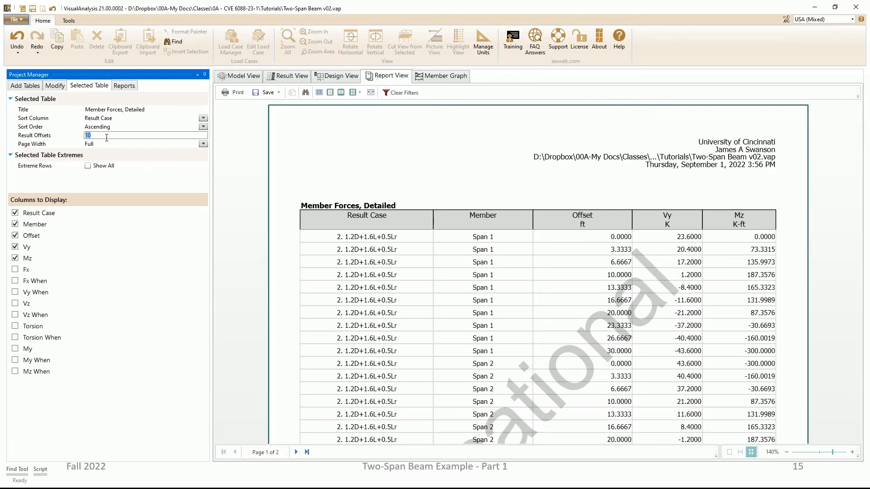
text(4)
click(586, 253)
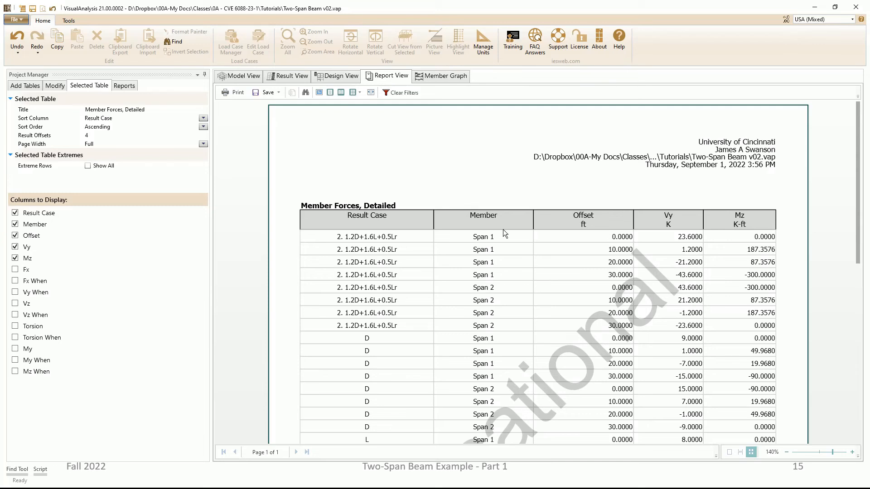
click(115, 136)
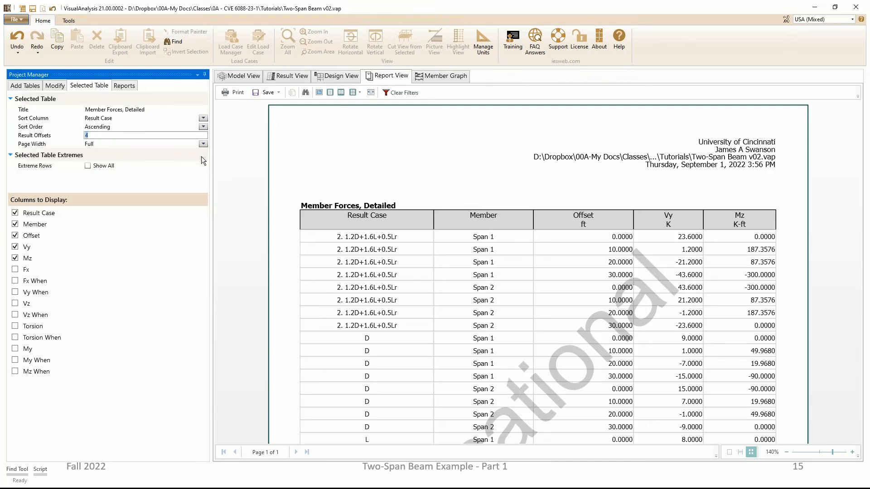
text(10)
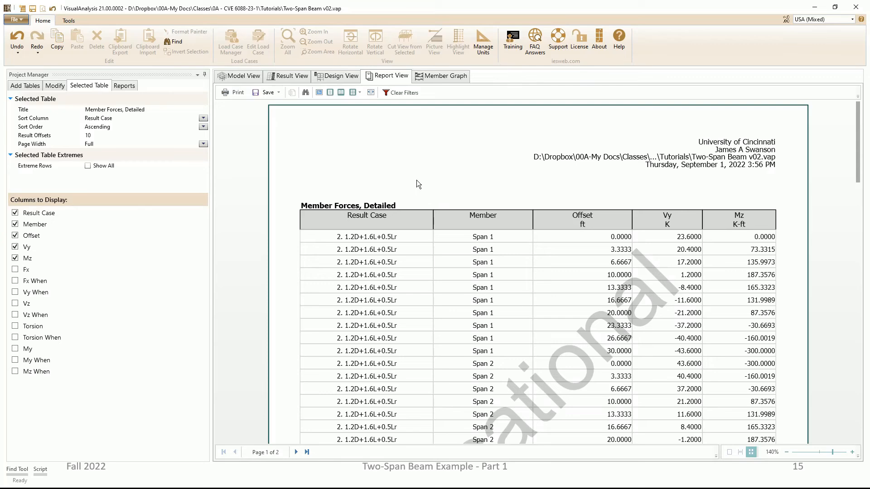
Step: Copy the whole report as tab-delimited text, paste it into the blank Excel sheet at cell C5, and look over the rows
right_click(506, 282)
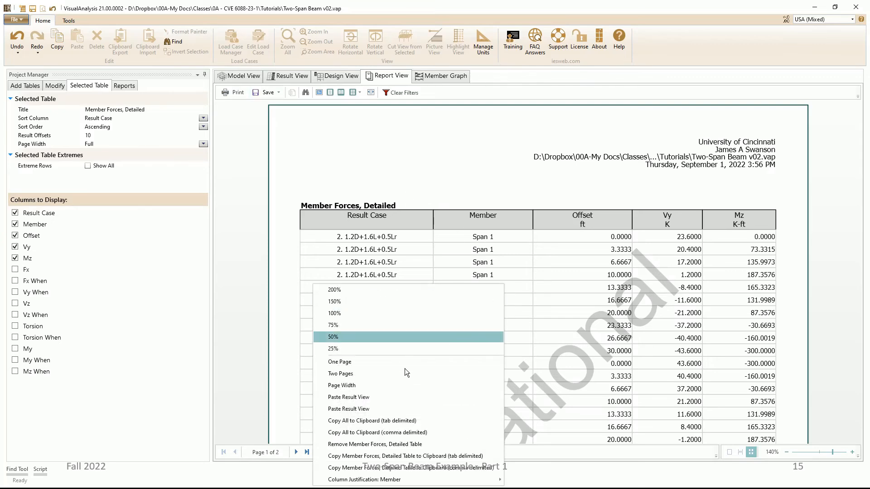
click(396, 421)
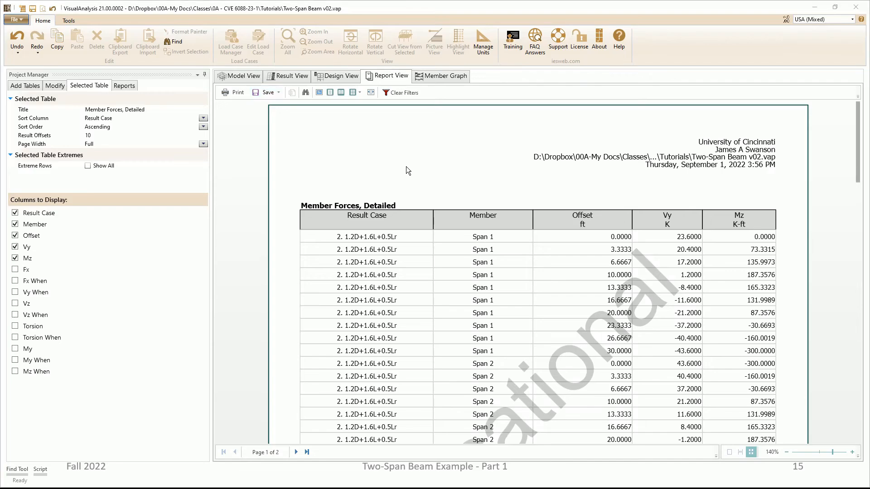
key(alt+Tab)
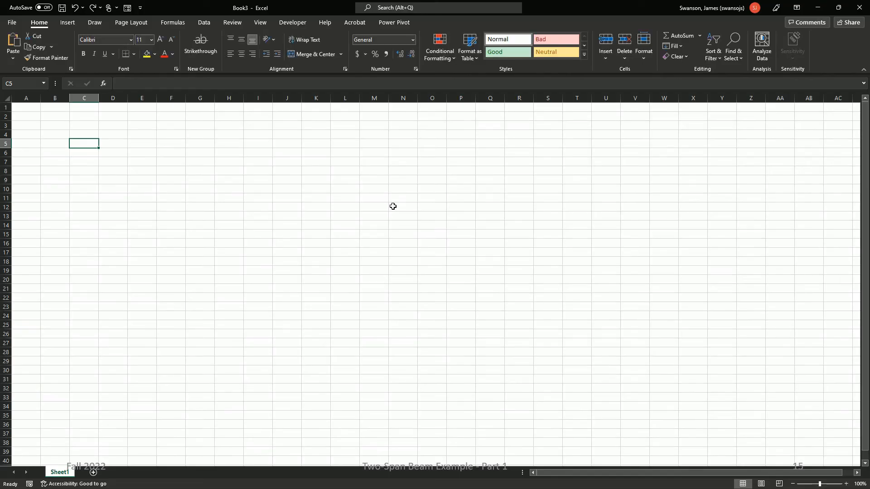
right_click(86, 145)
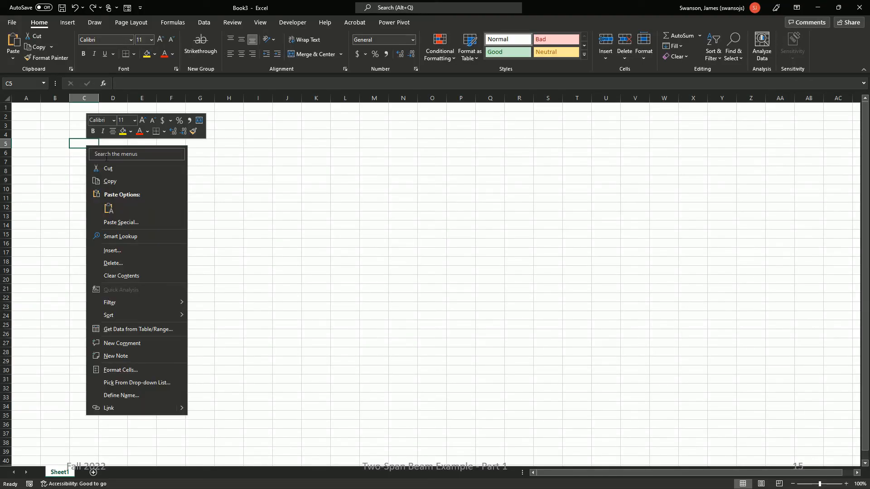
click(108, 210)
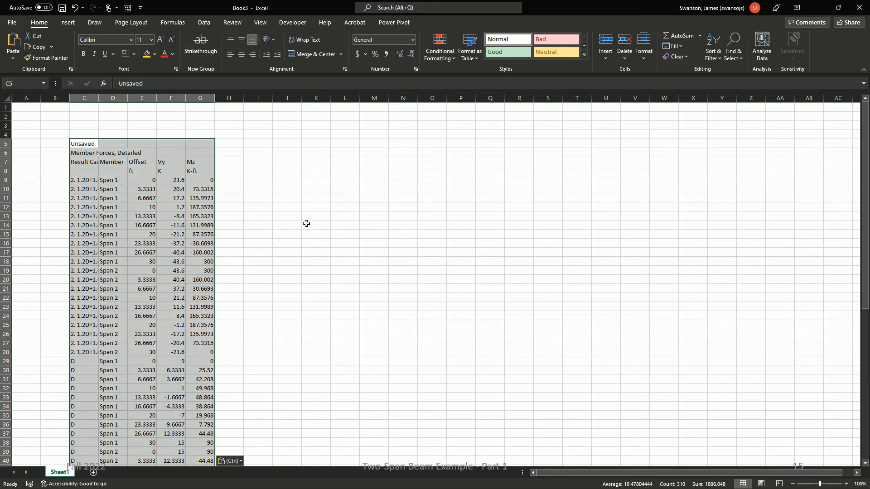
scroll(273, 229, down, 7)
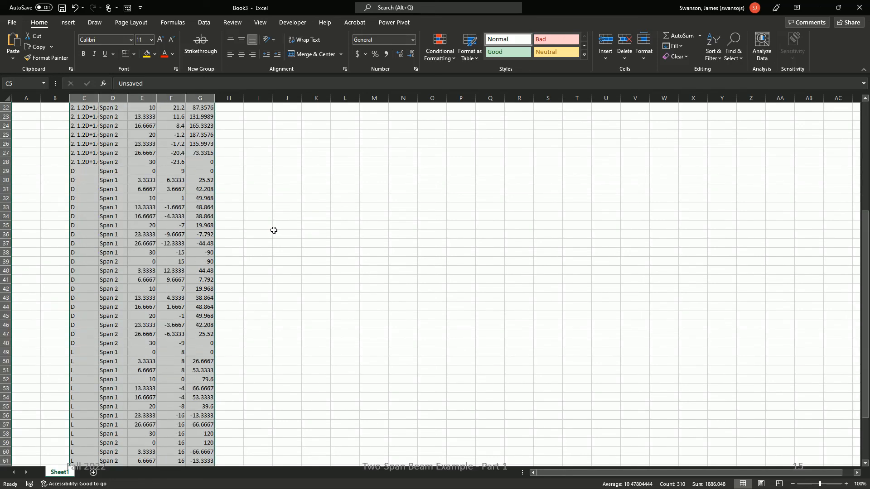
scroll(277, 226, up, 7)
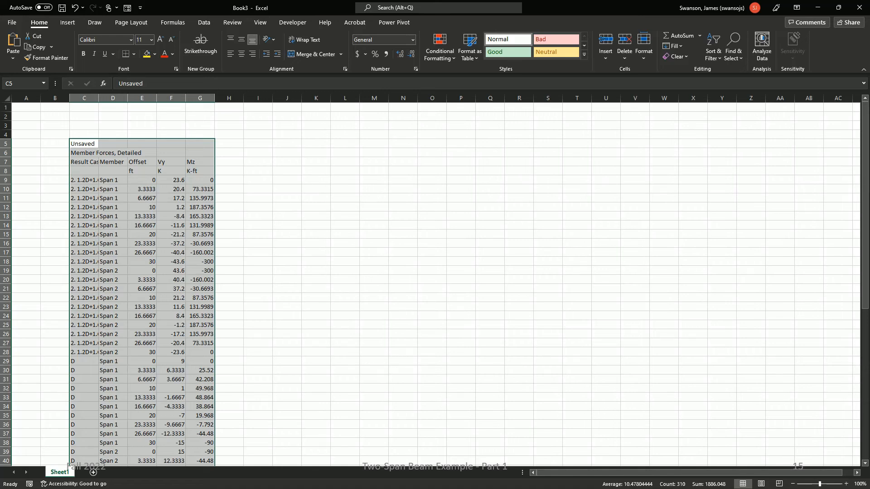
Step: Fit the width of column C to its result case names
key(alt+Tab)
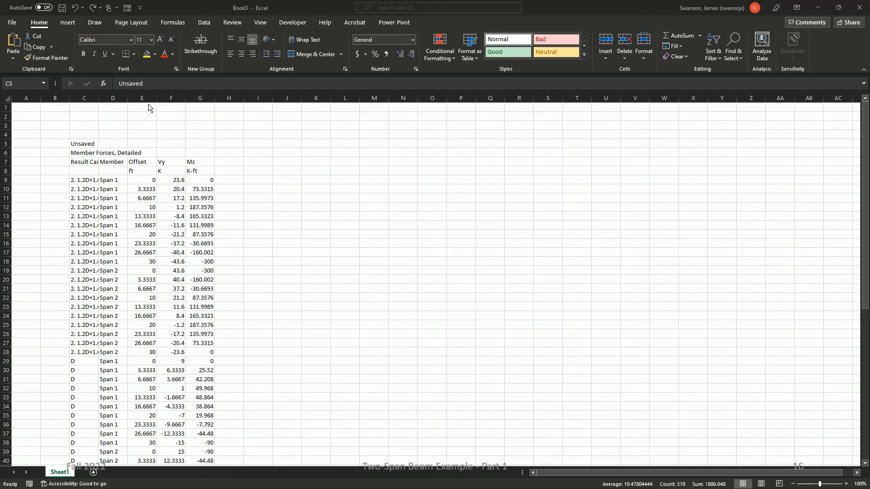
click(100, 99)
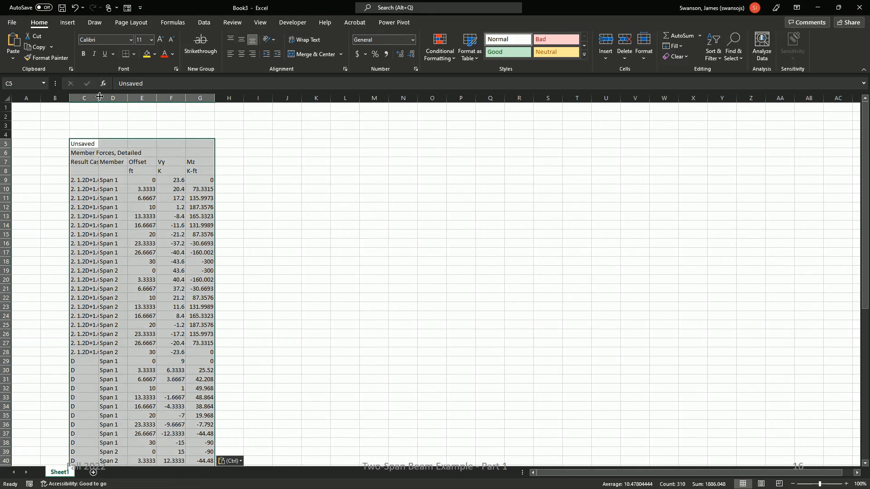
double_click(99, 98)
click(328, 262)
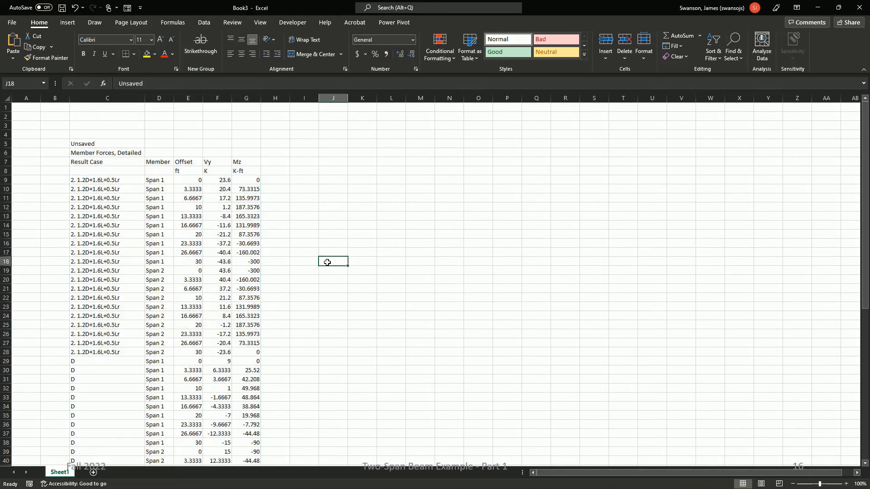
Step: Insert a blank row above the first D result row, at row 29
click(105, 359)
key(shift+space)
right_click(104, 360)
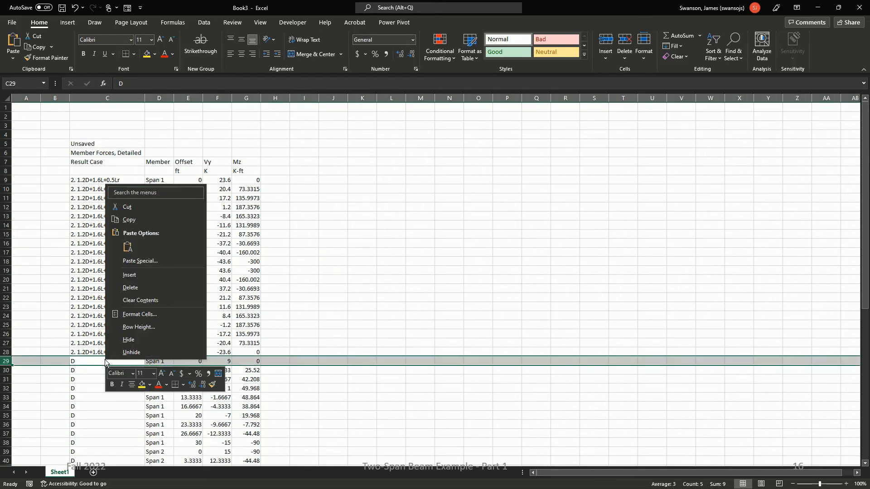
click(125, 274)
Step: Insert a blank row above the first L result row, at row 50
scroll(116, 304, down, 6)
scroll(116, 304, down, 2)
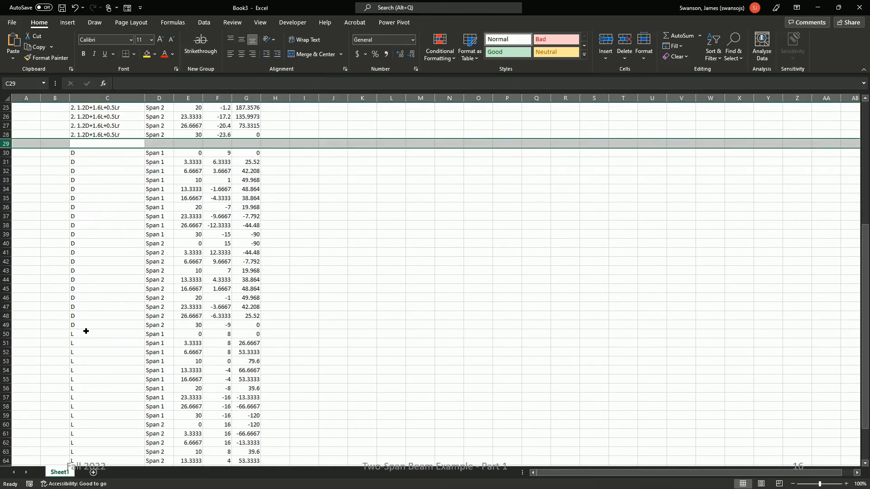
click(86, 331)
key(shift+space)
right_click(88, 331)
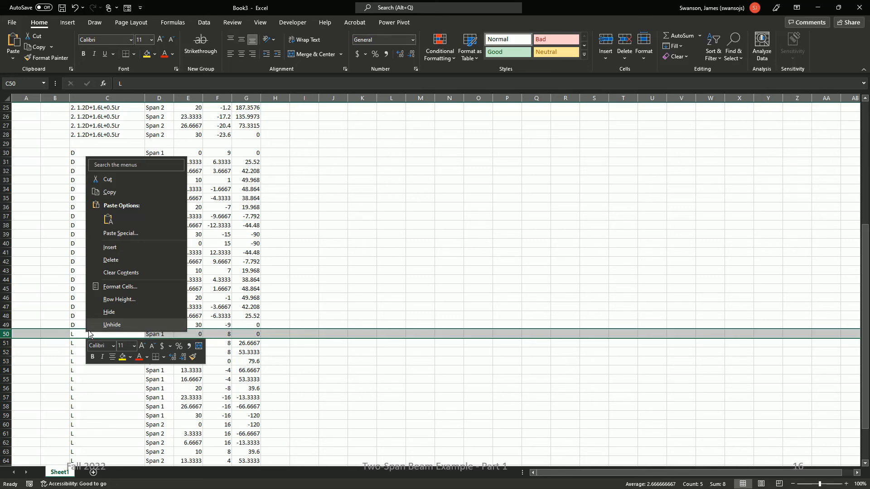
click(110, 247)
Step: Insert a blank column between the Offset and Vy columns
scroll(247, 230, up, 8)
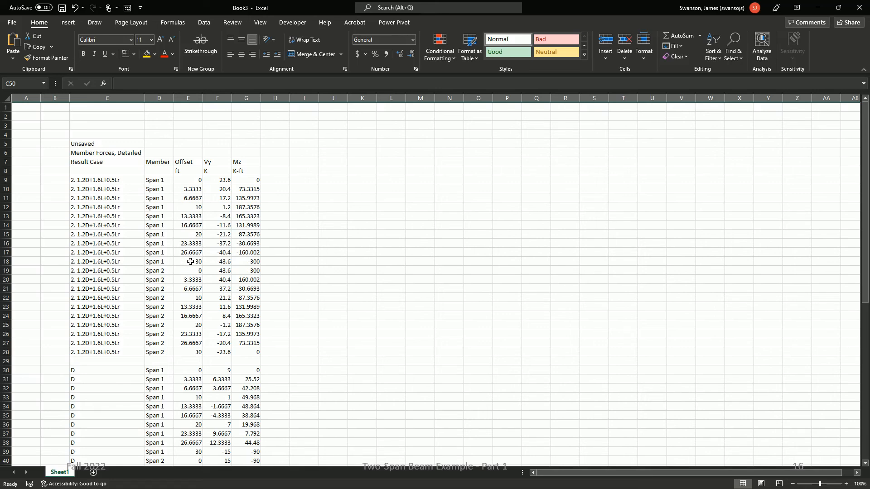
click(224, 99)
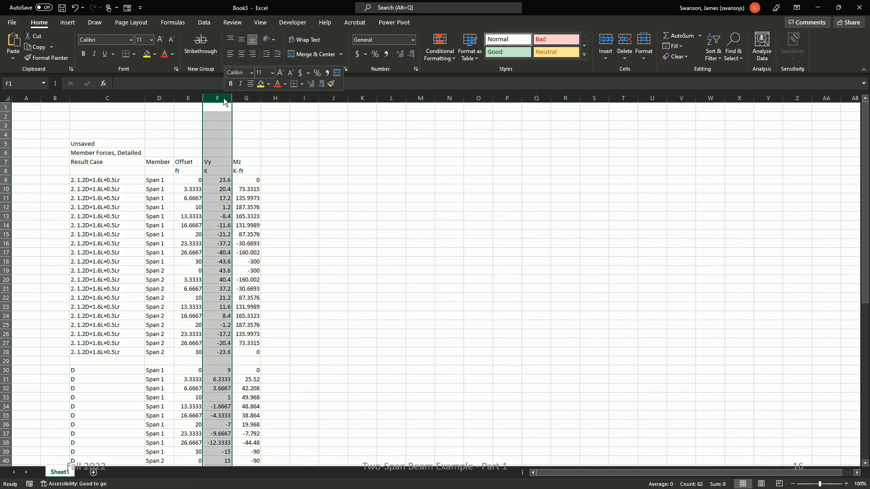
right_click(224, 102)
click(245, 190)
Step: Head the new column with "Abs" in F6 and "Offset" in F7
click(218, 151)
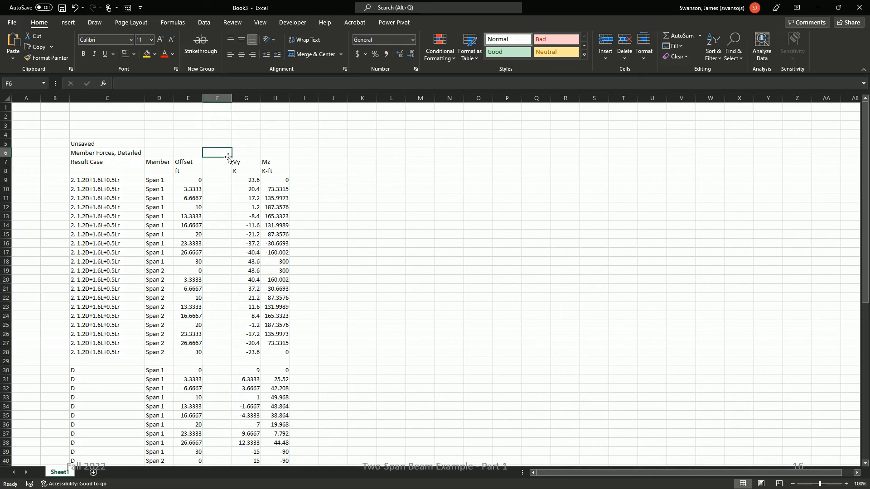
text(Abs)
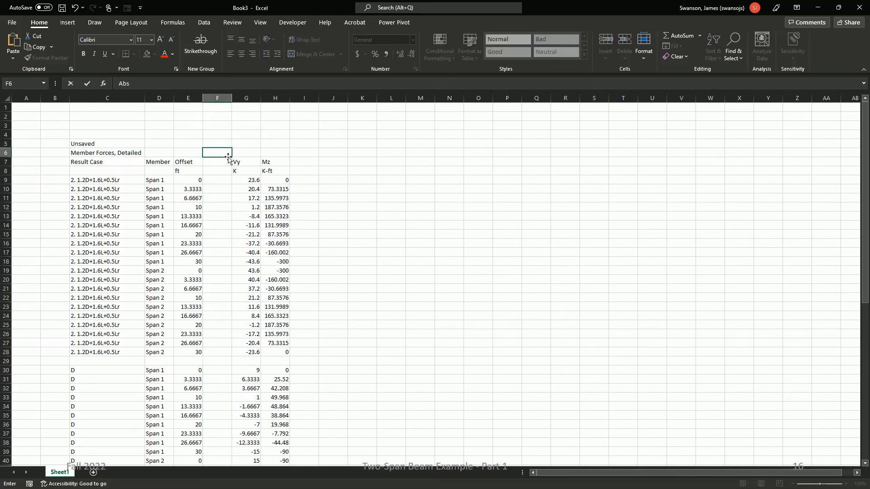
key(Return)
text(Offset)
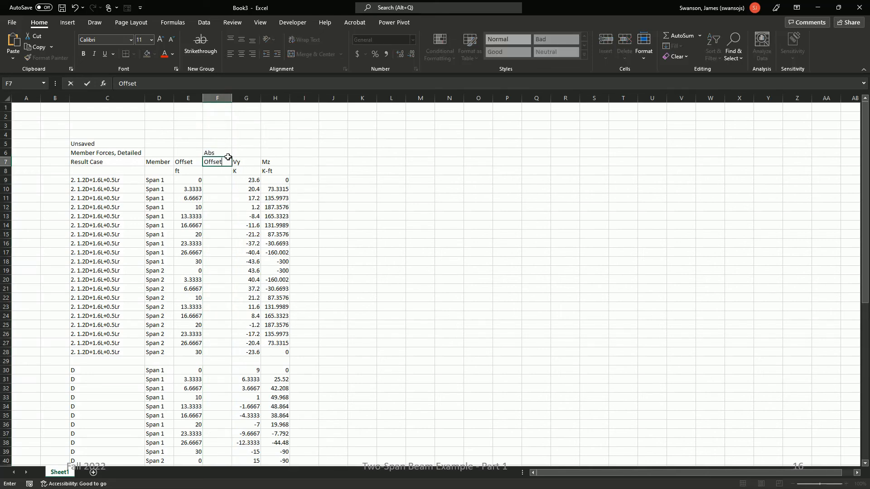
key(Return)
key(Return)
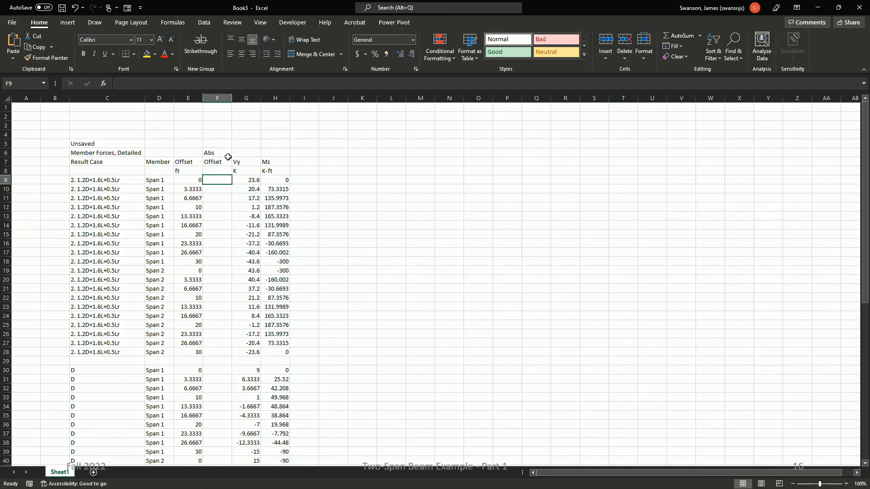
Step: Copy the ft unit label from E8 into F8 beneath the Abs Offset heading
key(Up)
key(Left)
key(Left)
key(Right)
key(ctrl+c)
key(Right)
key(ctrl+v)
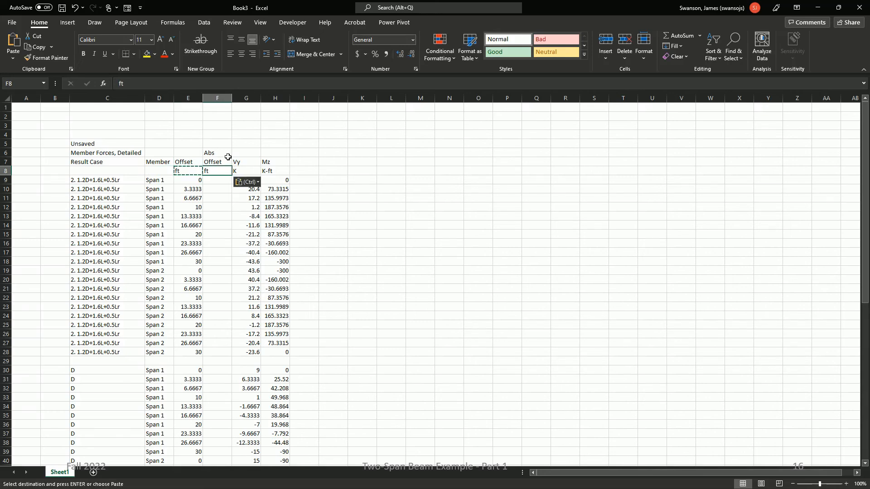
key(Return)
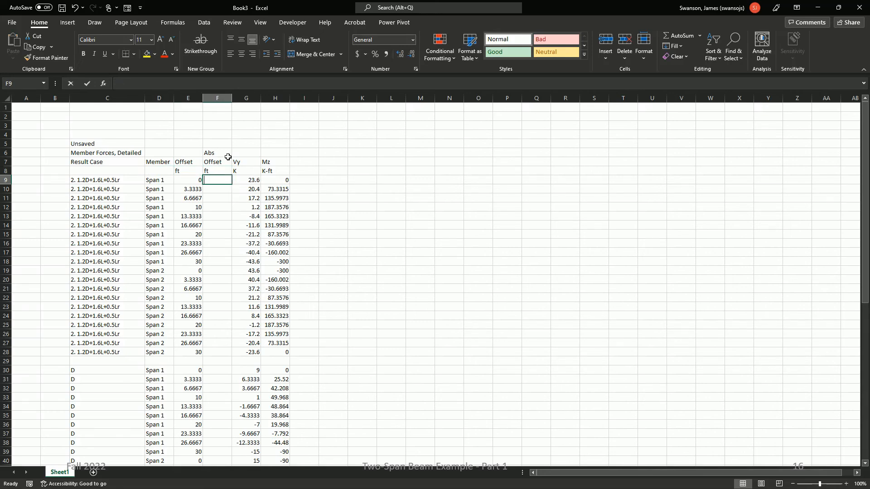
Step: Enter the formula =E9 in F9 and copy it down through F18 for the Span 1 rows
text(=)
key(Left)
key(Return)
key(Up)
key(ctrl+c)
key(shift+Down)
key(shift+Down)
key(shift+Down)
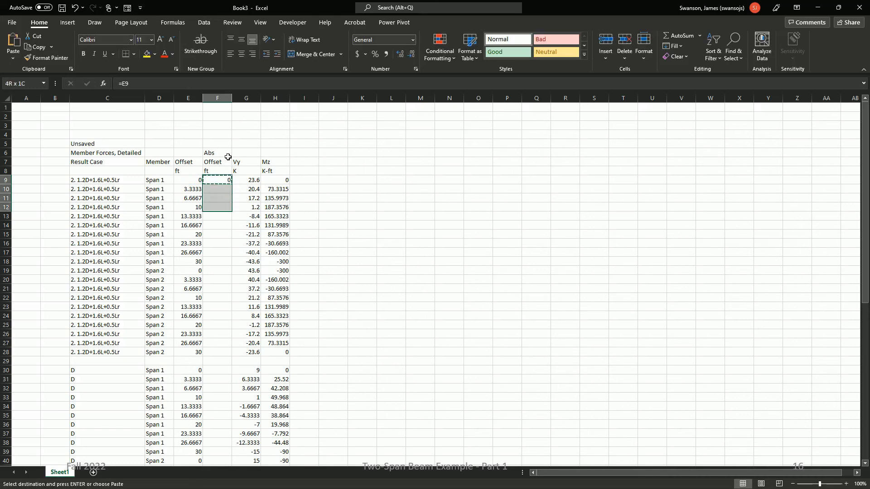
key(shift+Down)
key(shift+Down)
key(shift+Down)
key(shift+Down)
key(shift+Down)
key(shift+Down)
key(Return)
Step: Enter the formula =E19+$F$18 in F19 for the first Span 2 row
key(Down)
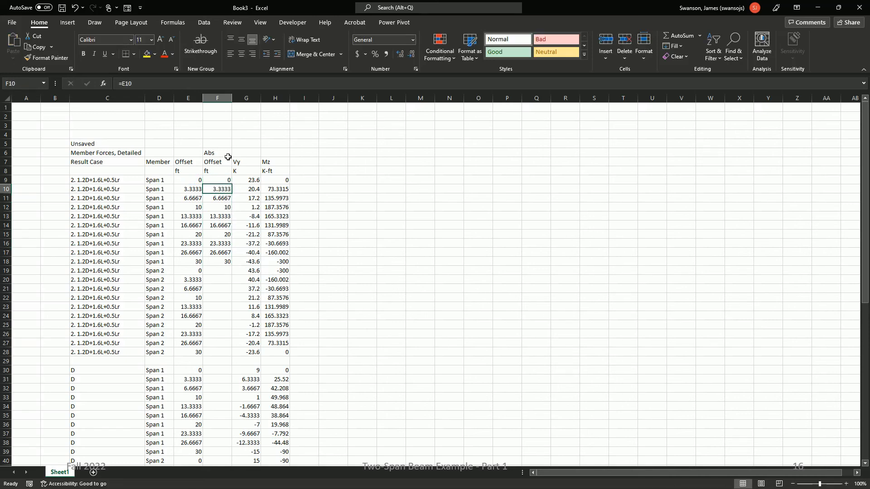
key(Down)
key(Down)
key(Down)
key(Down)
key(Down)
key(Down)
key(Down)
key(Down)
key(Down)
text(=)
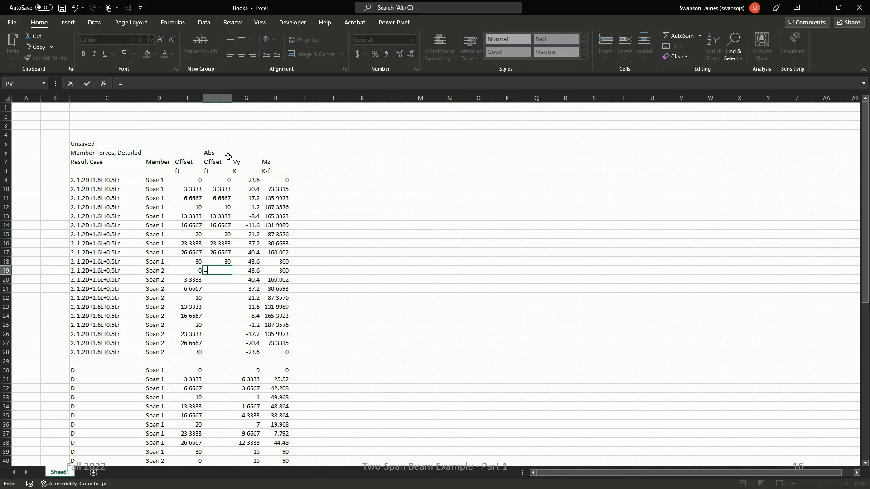
key(Left)
text(+)
key(Up)
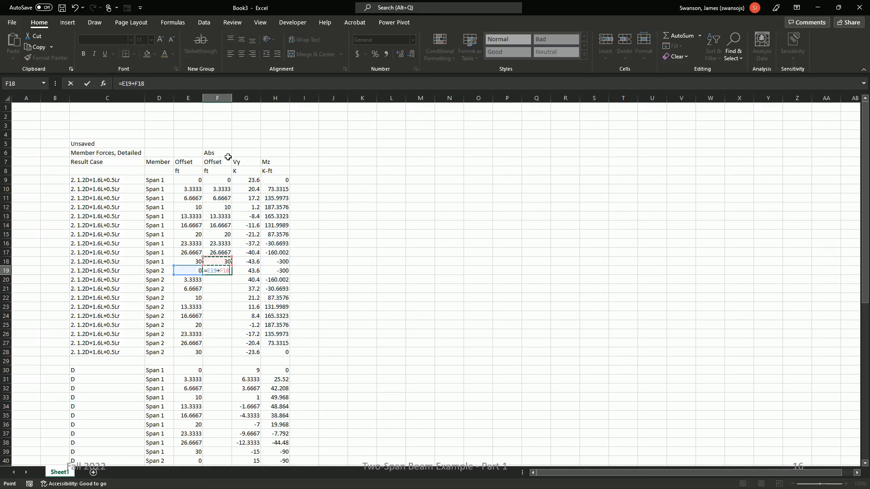
key(F4)
key(Return)
Step: Copy the F19 formula down through F28 to fill the remaining Span 2 offsets
key(Up)
key(ctrl+c)
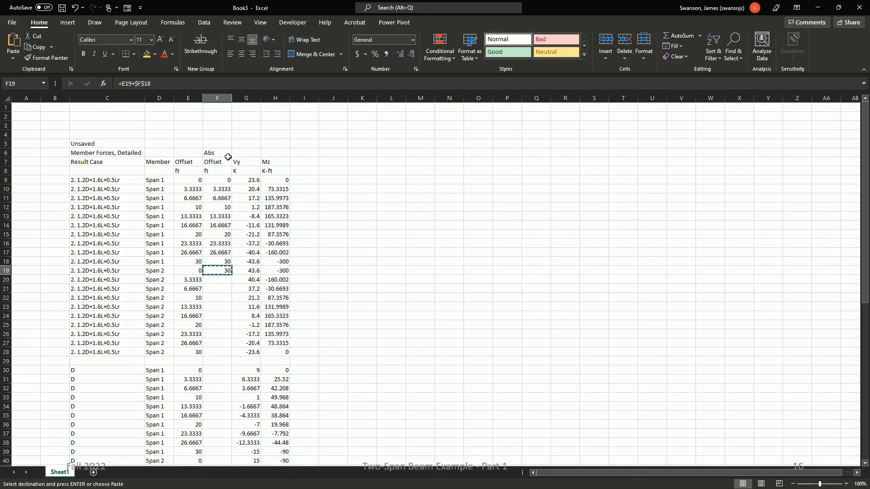
key(shift+Down)
key(shift+Down)
key(shift+Down)
key(shift+Down)
key(shift+Down)
key(shift+Down)
key(shift+Down)
key(shift+Down)
key(shift+Down)
key(Return)
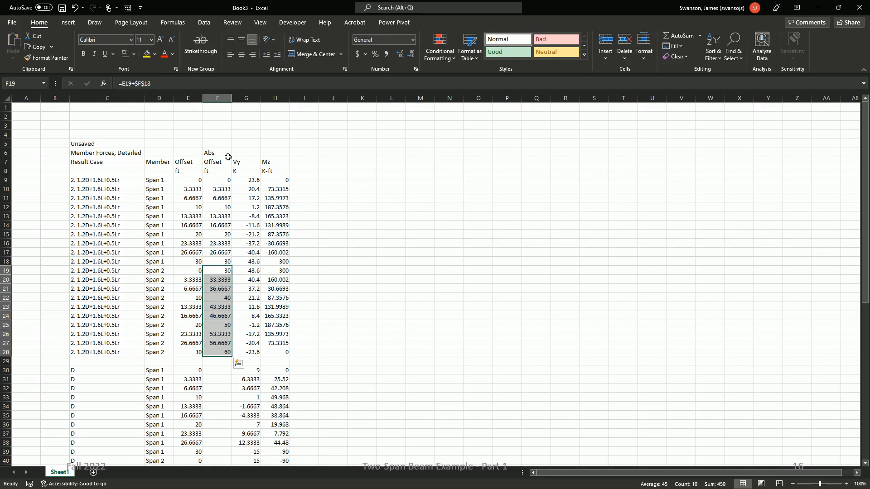
click(222, 181)
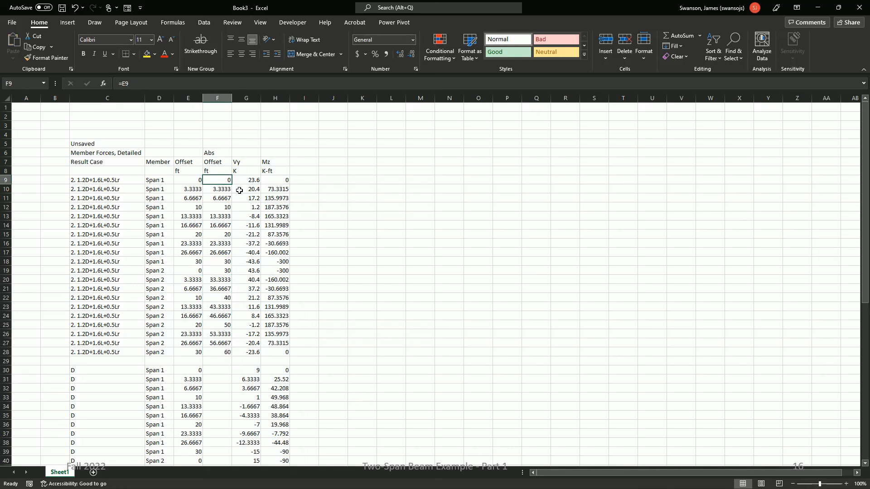
key(ctrl+shift+Down)
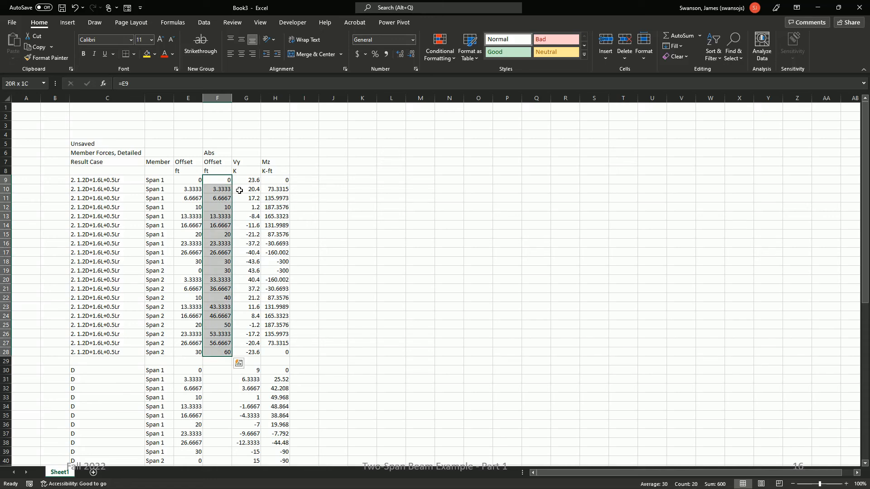
click(224, 271)
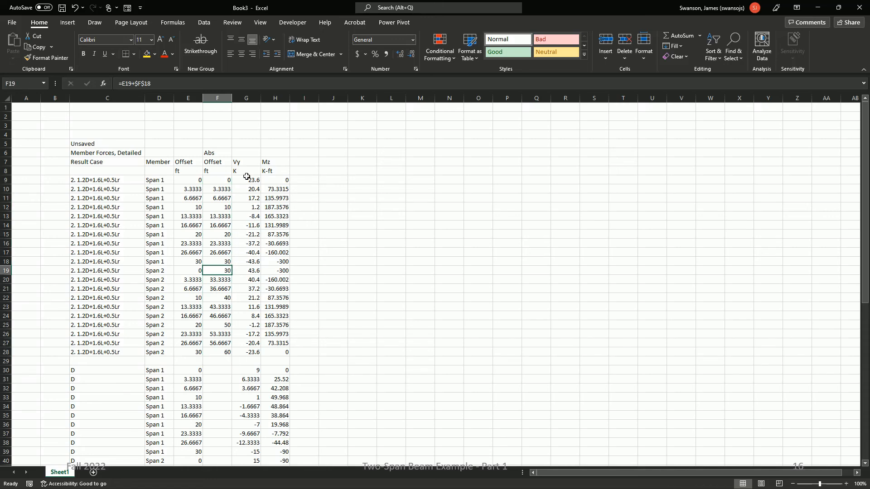
click(219, 190)
Step: Plot F9:G28 as a scatter chart with straight lines and markers, and place it enlarged beside the table, across columns M to X
click(220, 181)
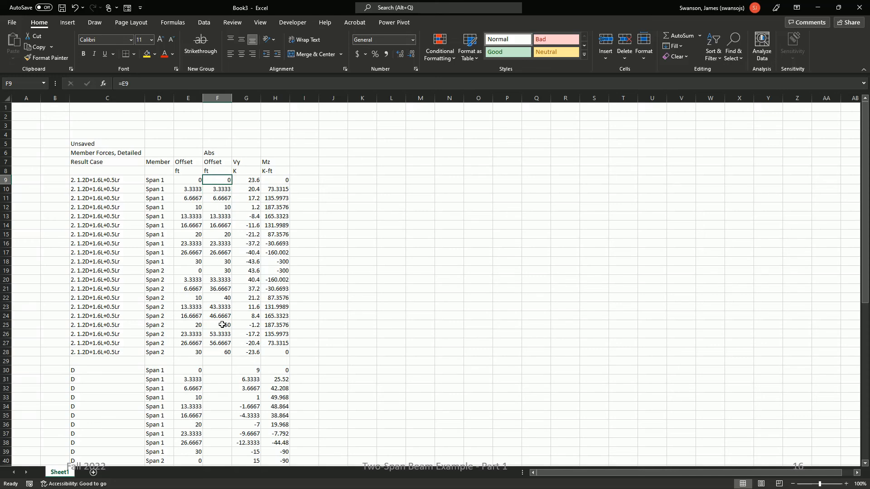
shift+click(222, 352)
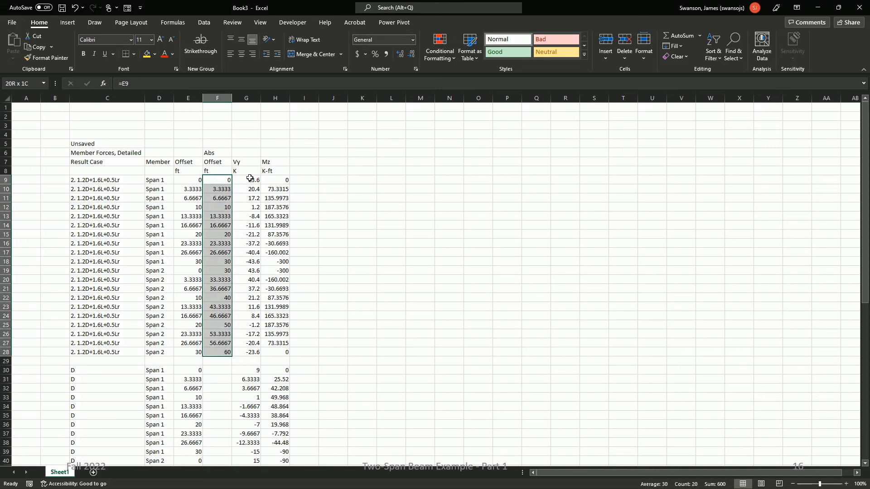
shift+click(249, 352)
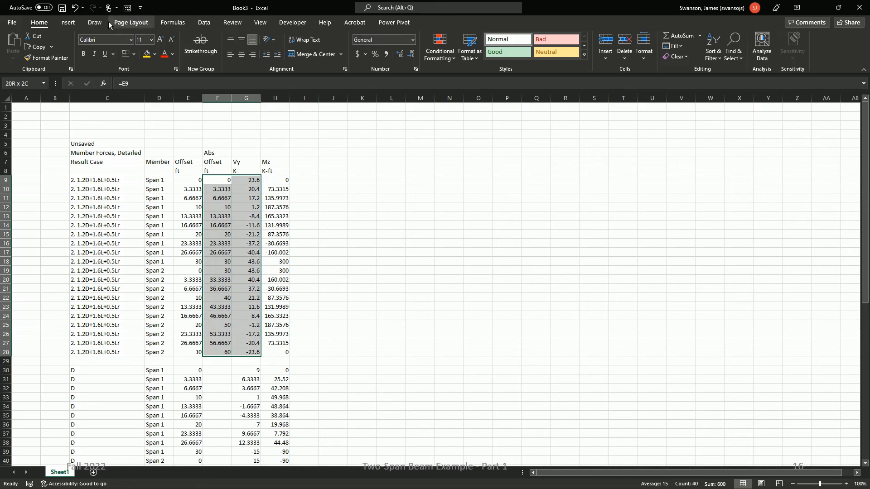
click(67, 23)
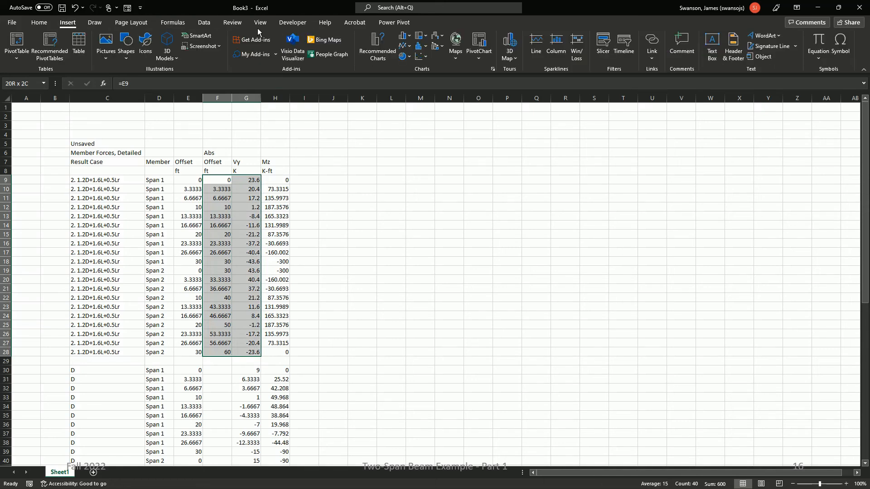
click(420, 56)
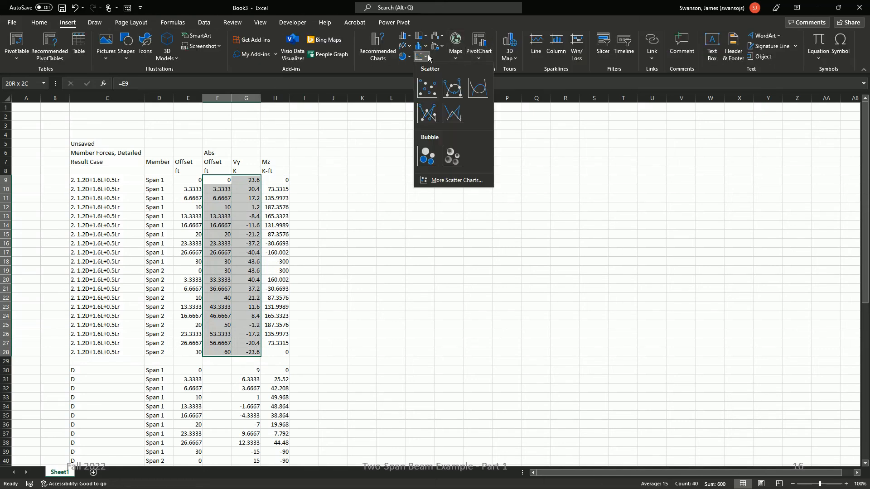
click(428, 119)
drag(455, 232, 535, 180)
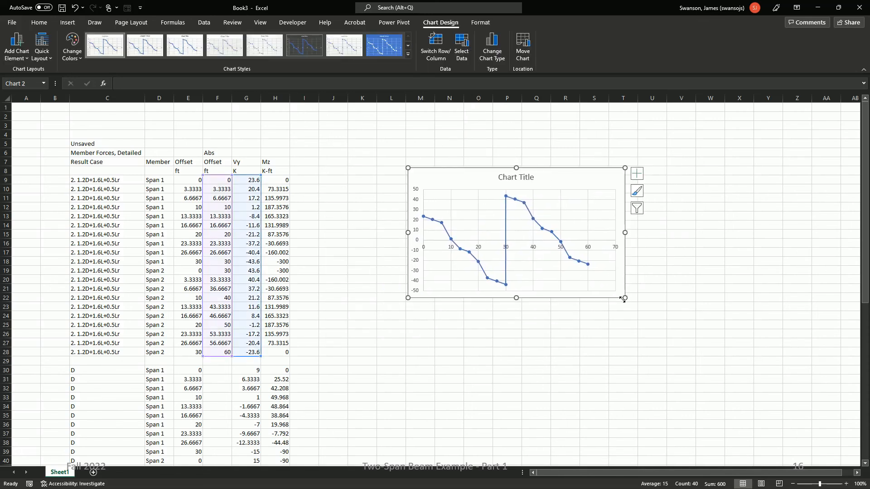
drag(625, 297, 760, 344)
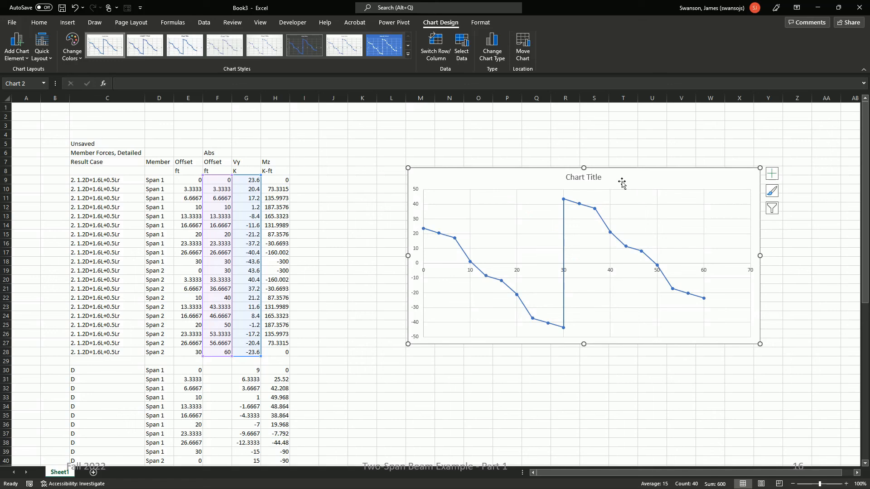
Step: Title the chart "Shear Force Diagam"
click(585, 178)
text(=)
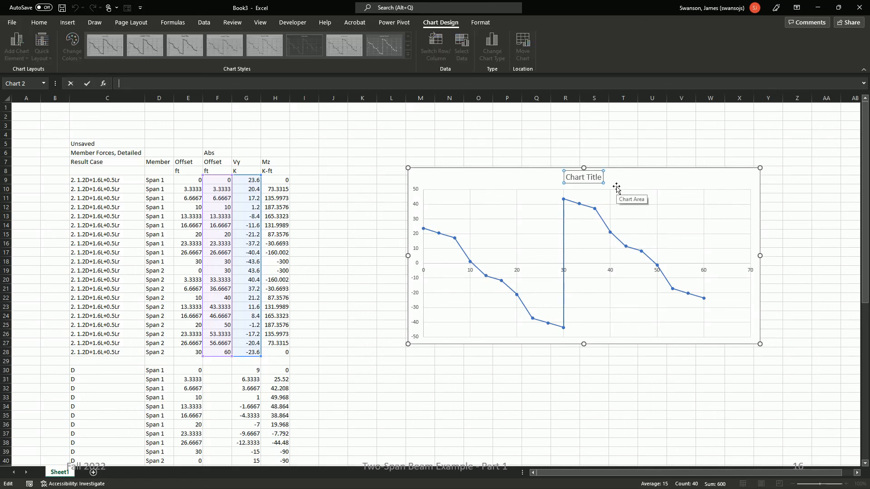
double_click(582, 177)
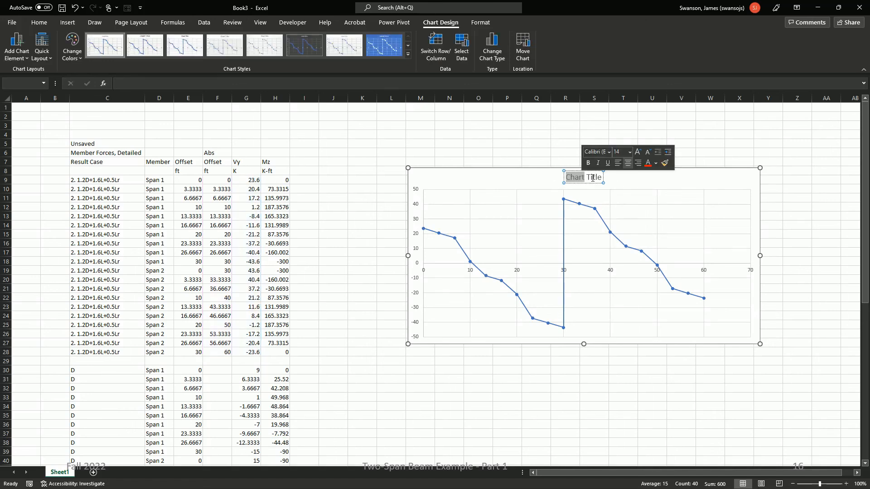
triple_click(592, 177)
text(Shear For)
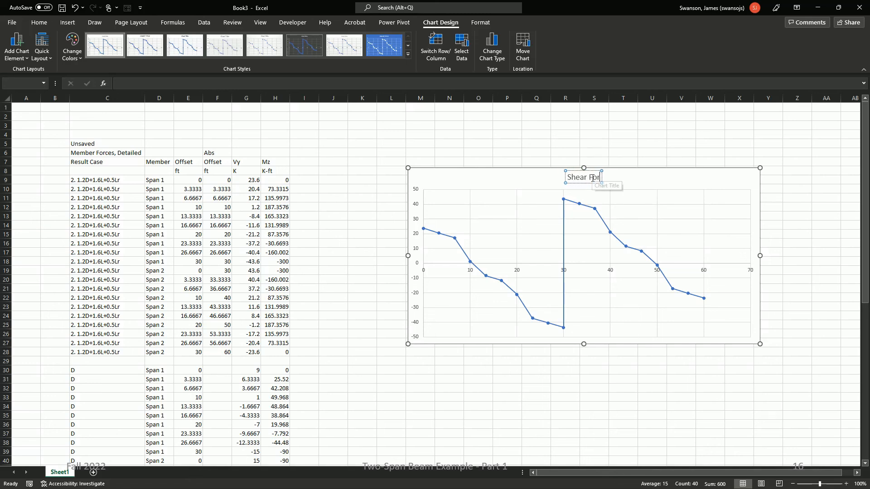
text(ce Diagam)
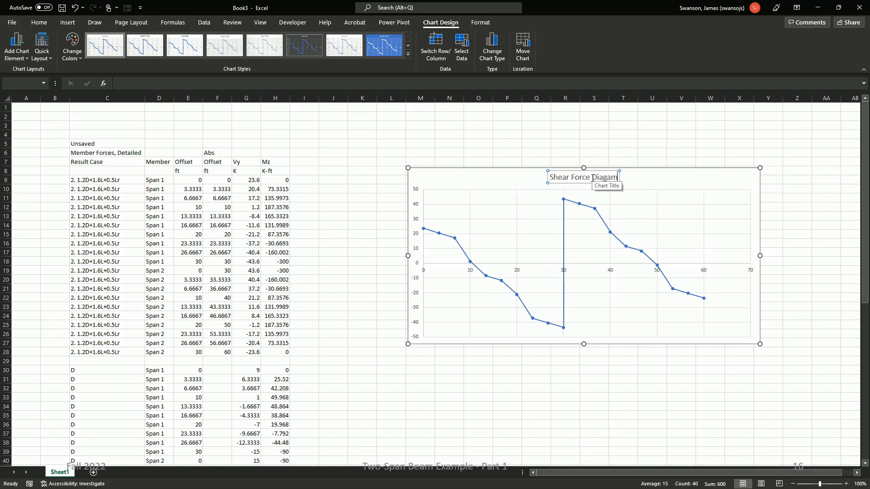
click(447, 144)
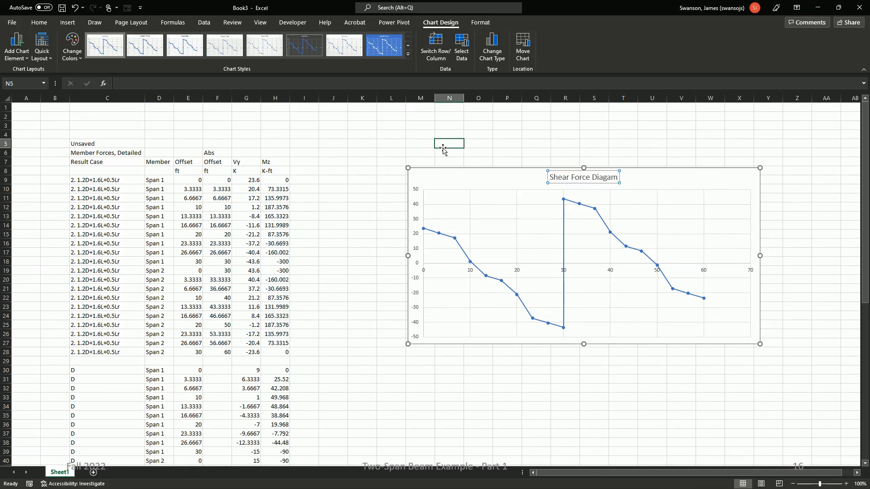
Step: Plot the Mz values H9:H28 against the absolute offsets F9:F28 as a scatter chart with straight lines and markers
click(215, 182)
shift+click(222, 354)
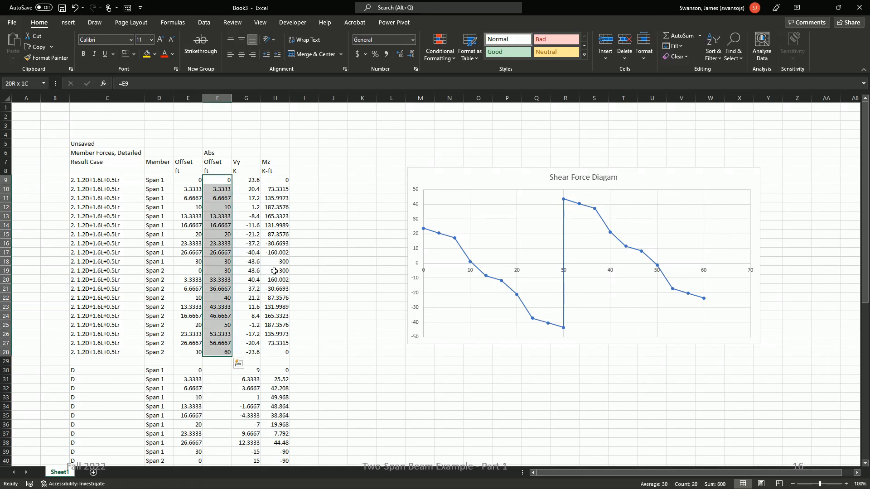
ctrl+click(274, 180)
shift+click(276, 352)
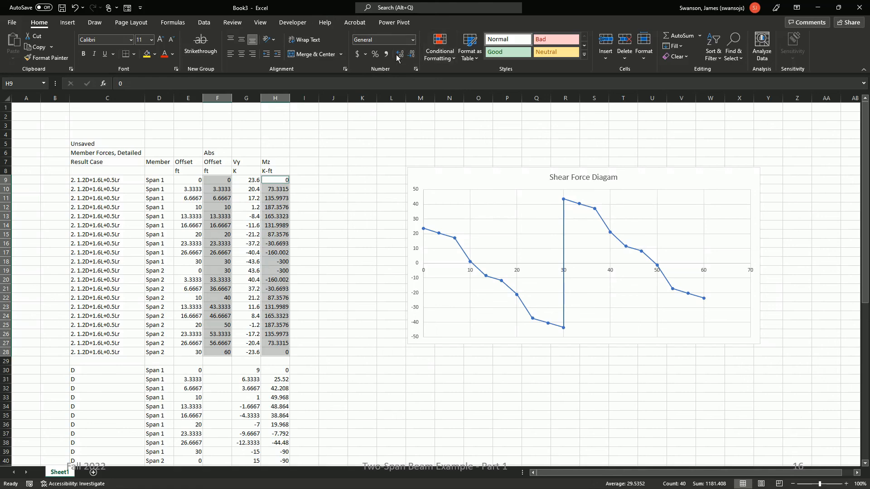
click(67, 22)
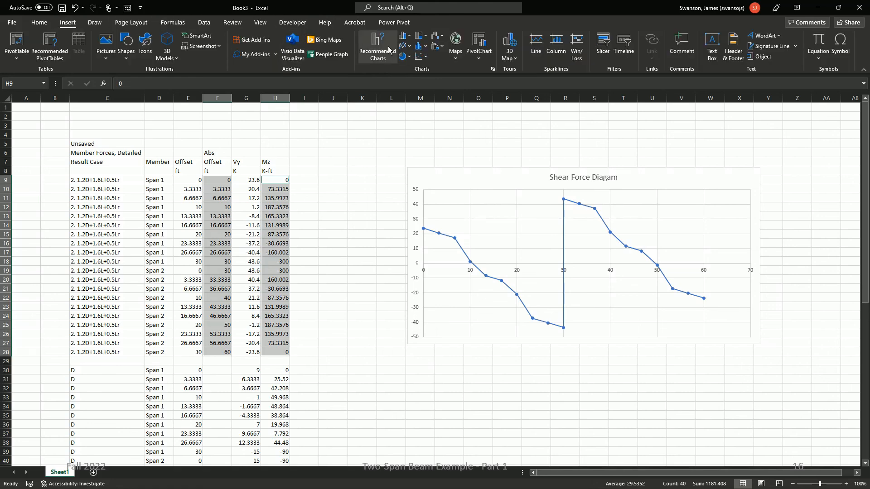
click(428, 59)
click(428, 111)
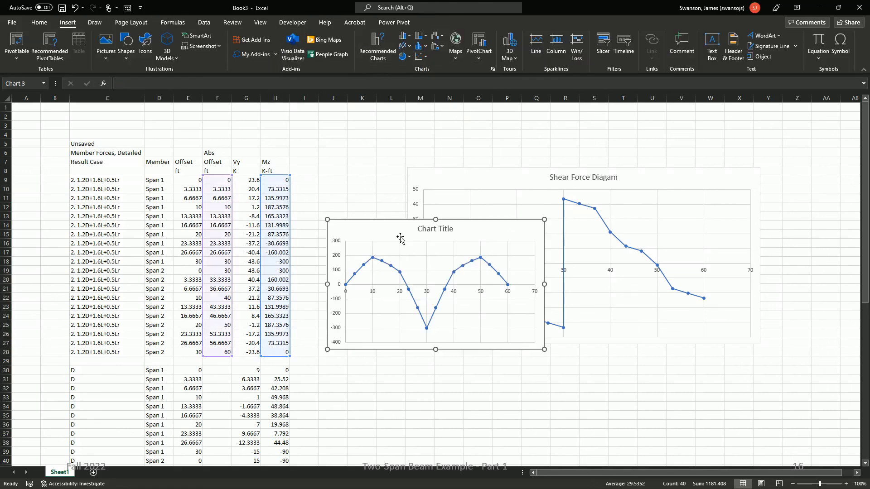
Step: Place the Mz chart directly below the shear force chart and enlarge it to about the same width
drag(460, 233, 551, 341)
scroll(550, 341, down, 4)
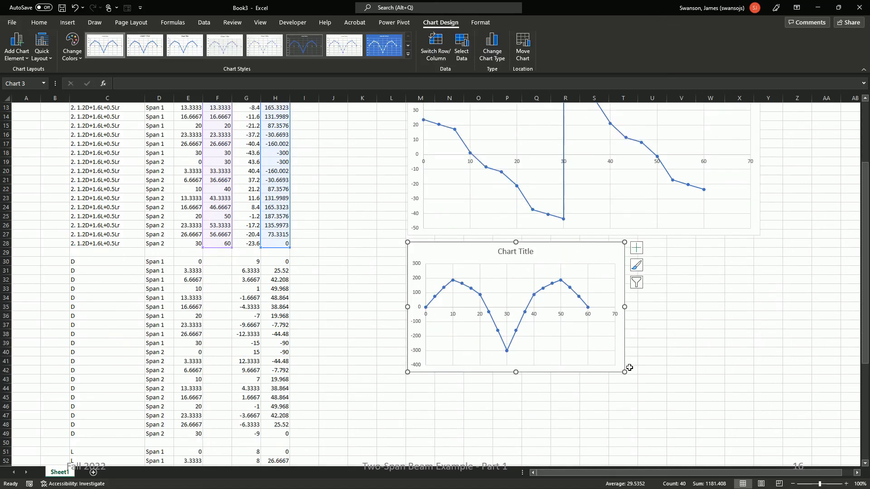
drag(625, 372, 757, 403)
Step: Title the Mz chart "Bending Moment Diagram"
click(581, 252)
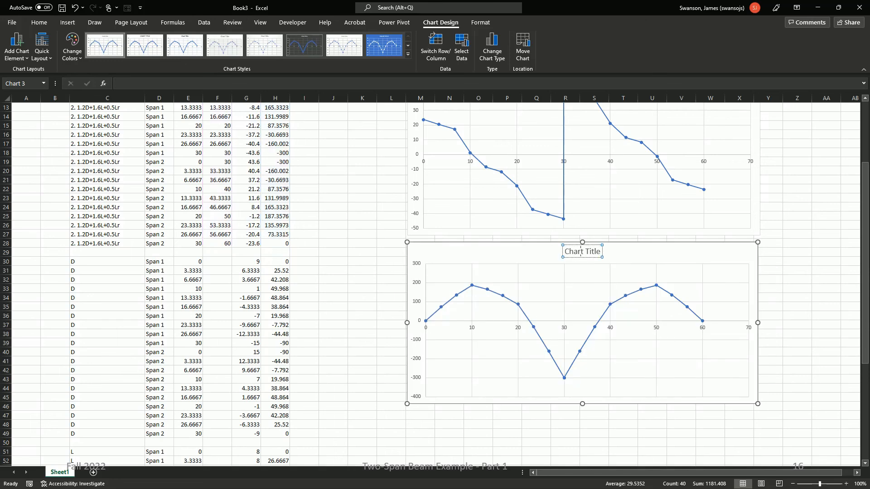
double_click(582, 252)
key(ctrl+a)
text(Bending Moment)
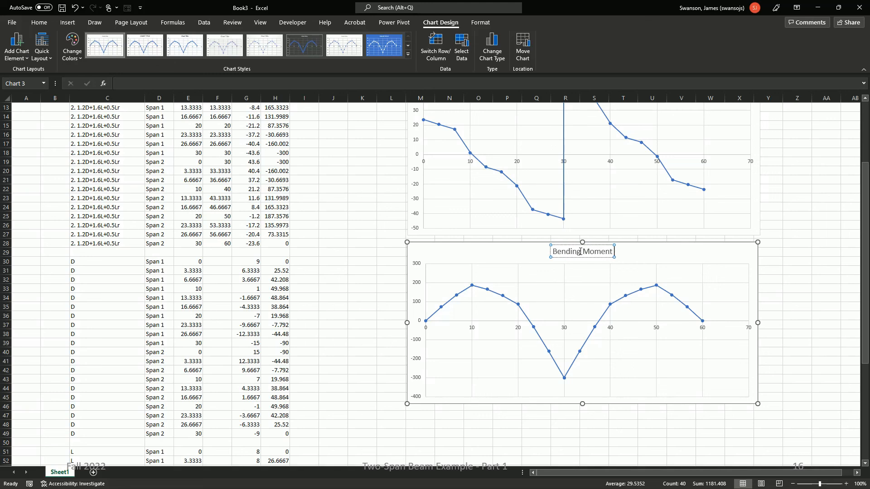
text( Diagram)
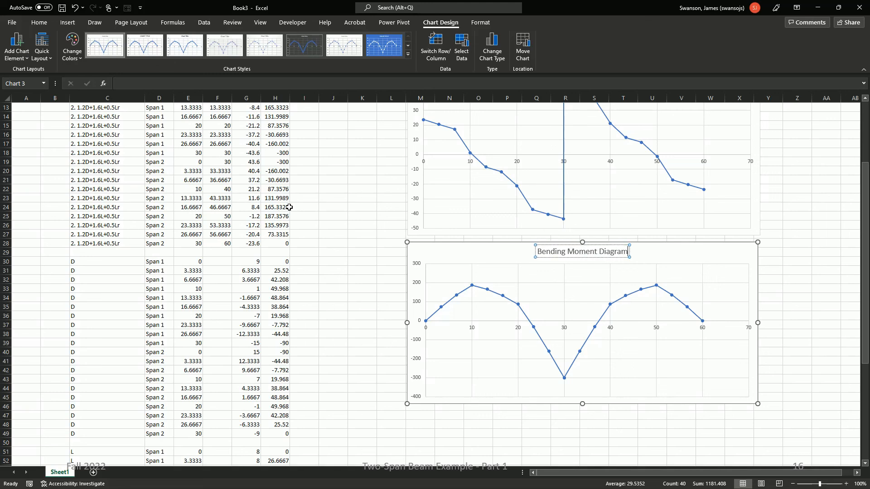
click(379, 216)
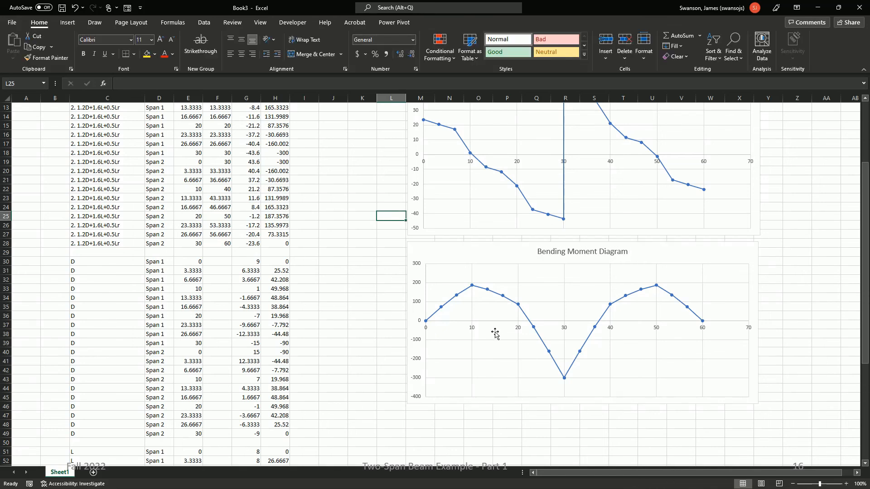
mouse_move(472, 289)
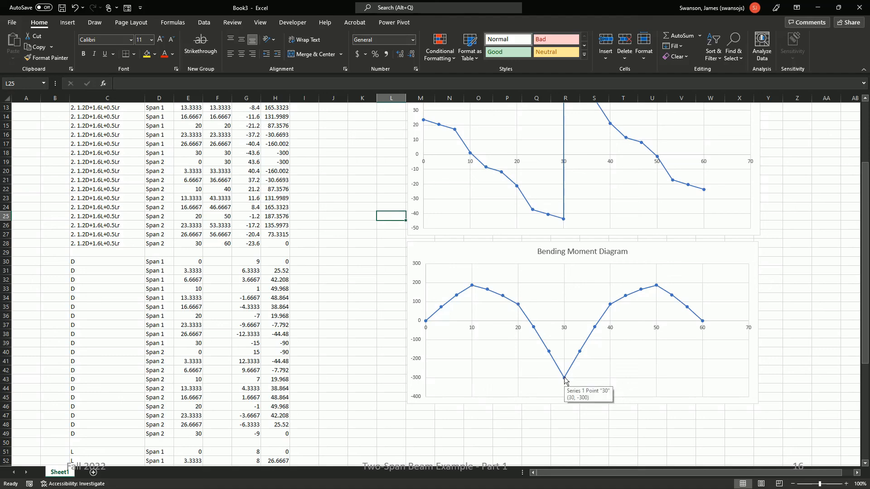
scroll(430, 269, up, 2)
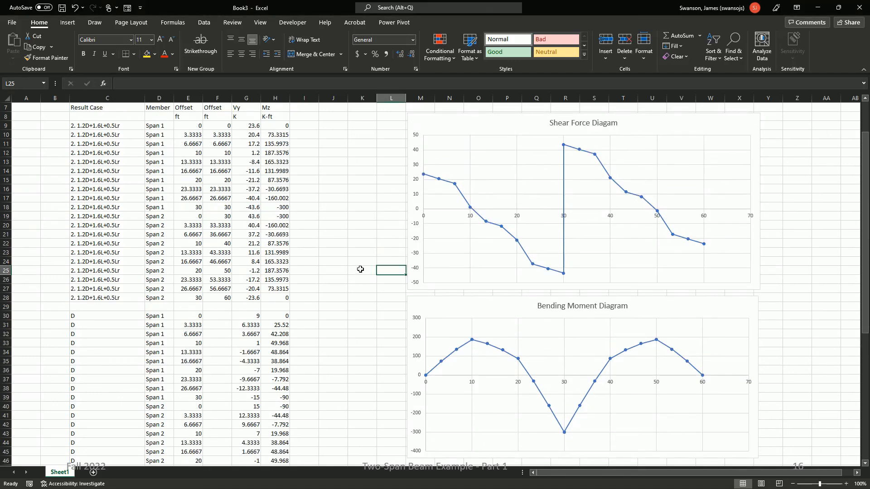
ctrl+scroll(360, 270, down, 1)
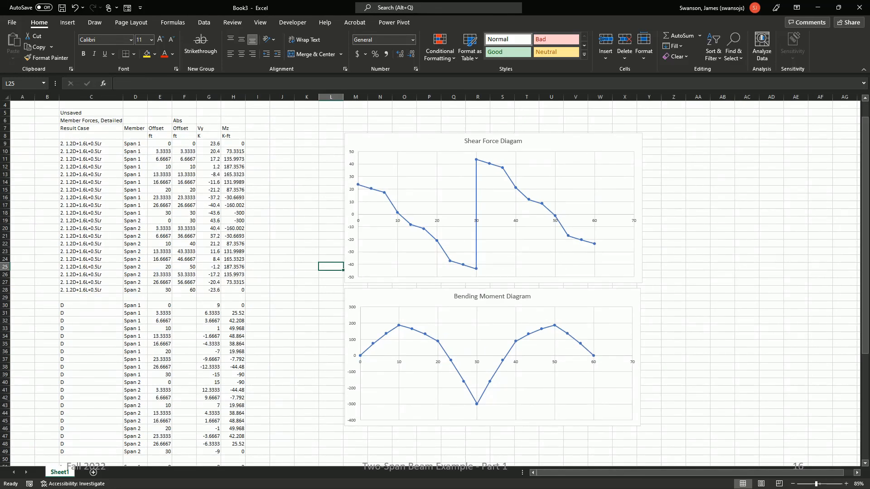